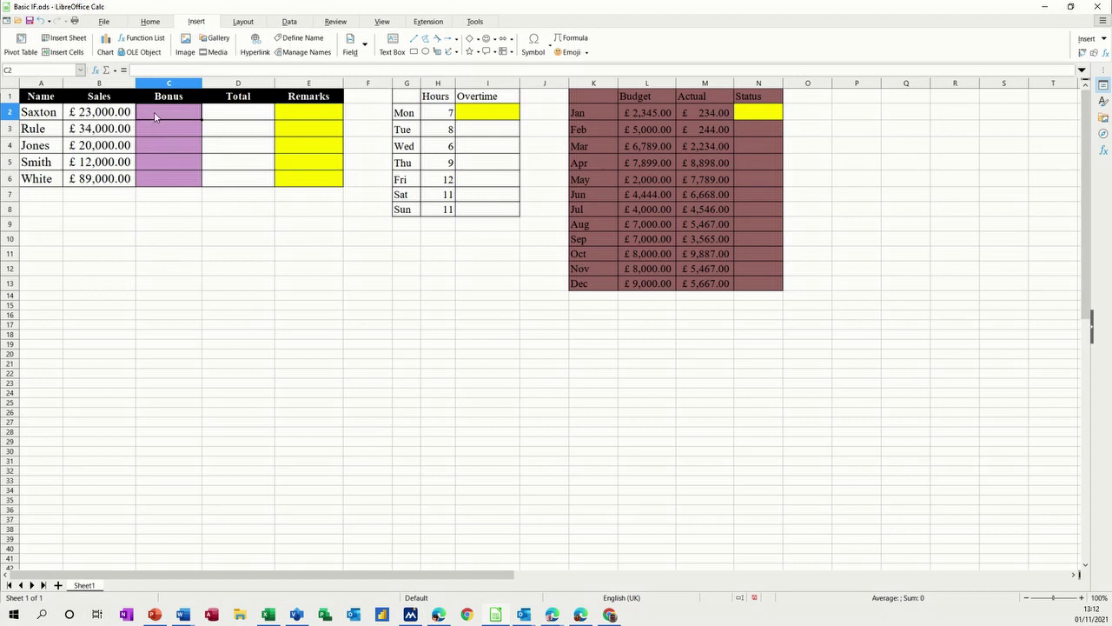
- Enter =IF(B2>21000,B2*10%,0) in C2 to calculate the first salesperson's bonus
{"action": "type", "text": "=if"}
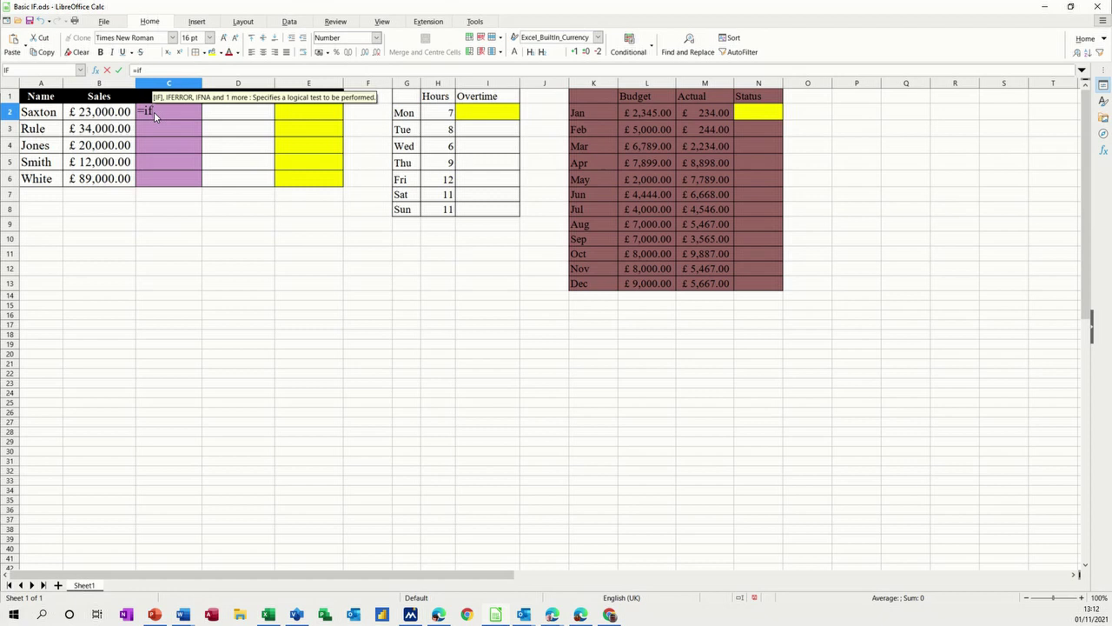
{"action": "type", "text": "("}
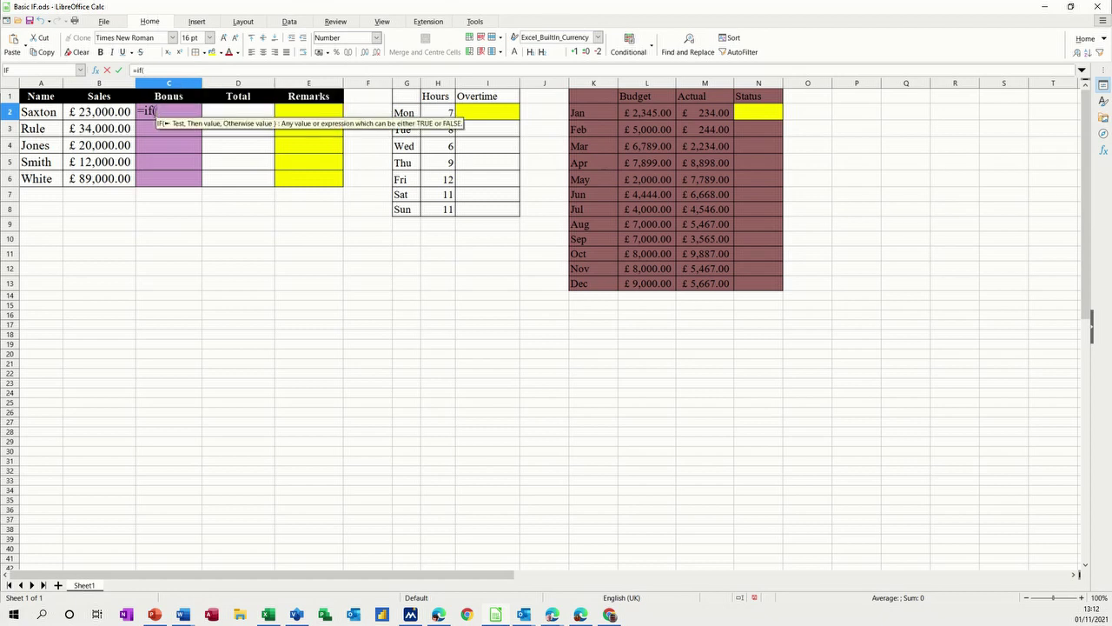
{"action": "left_click", "coordinate": [97, 112]}
{"action": "type", "text": ">2"}
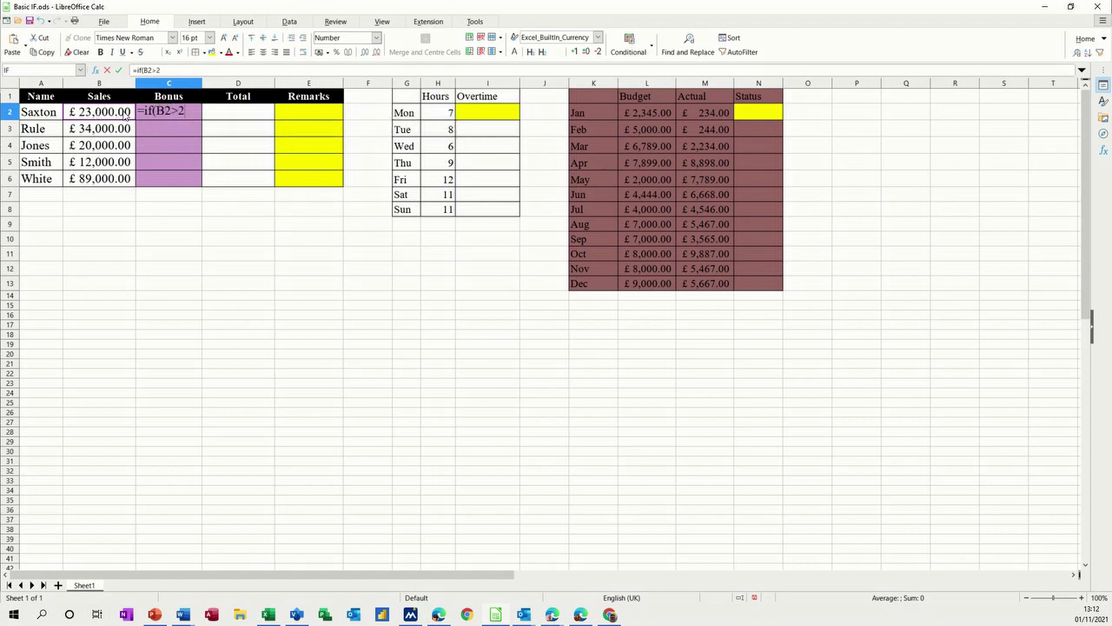
{"action": "type", "text": "1000"}
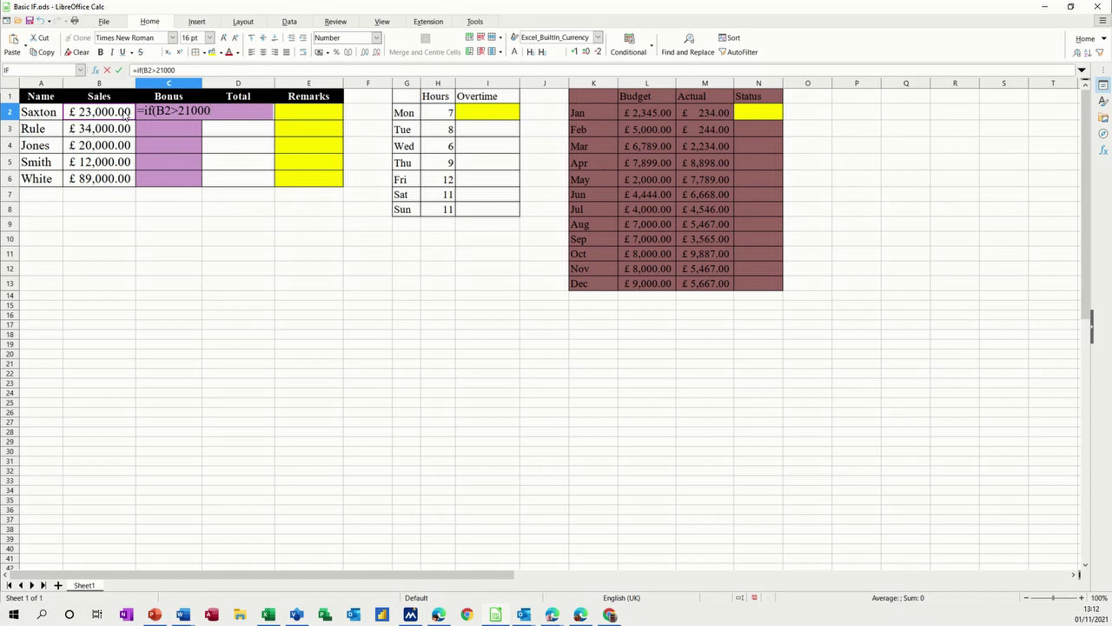
{"action": "type", "text": ","}
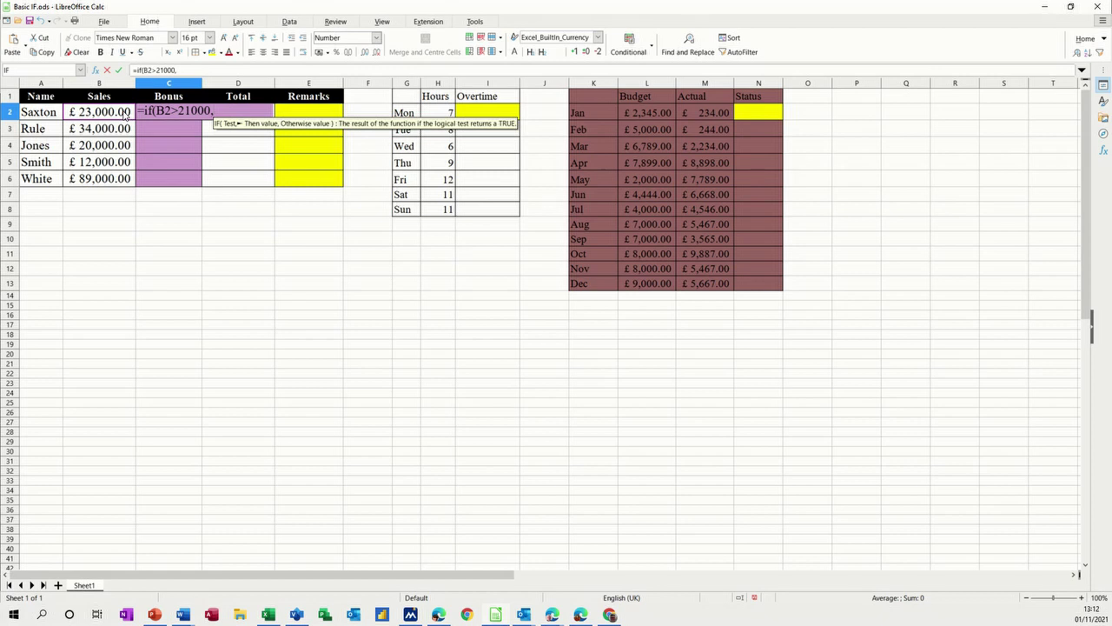
{"action": "left_click", "coordinate": [108, 115]}
{"action": "type", "text": "*"}
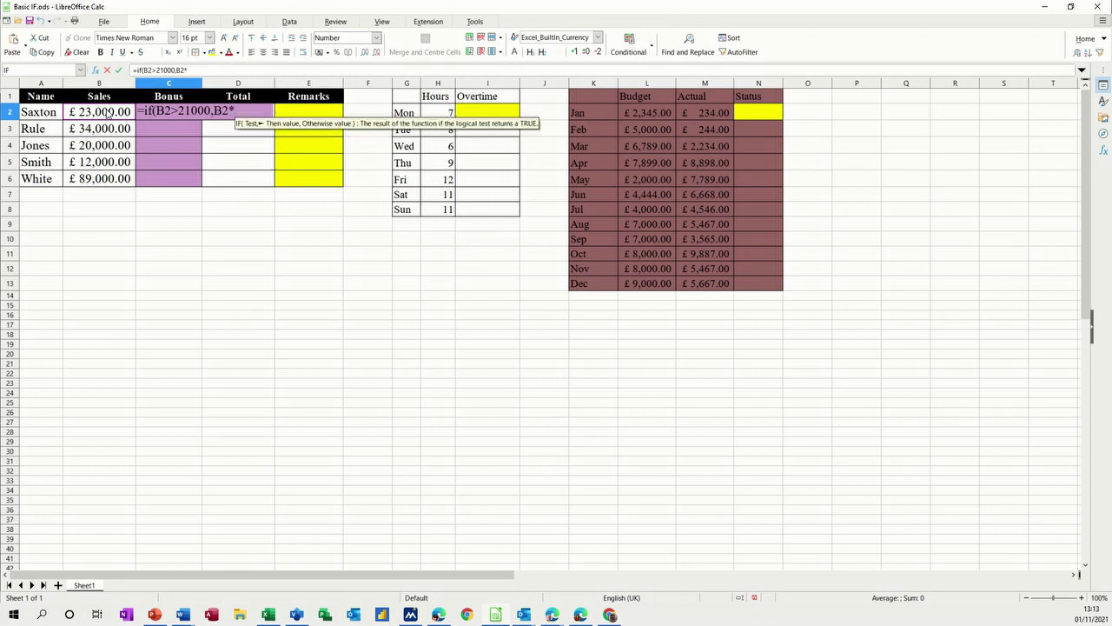
{"action": "type", "text": "10"}
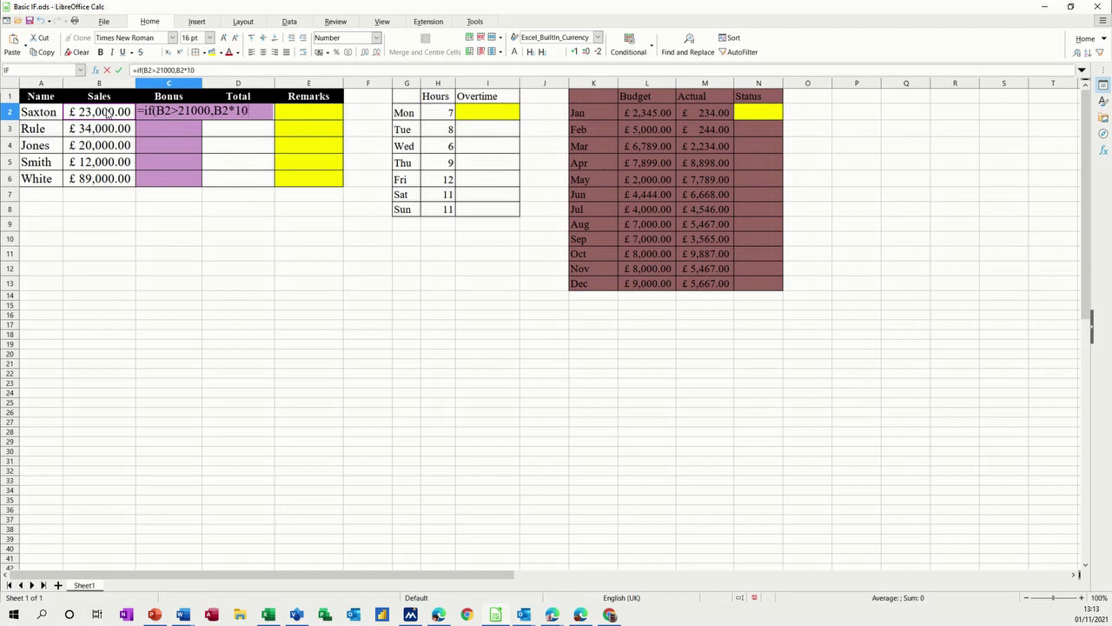
{"action": "type", "text": "%"}
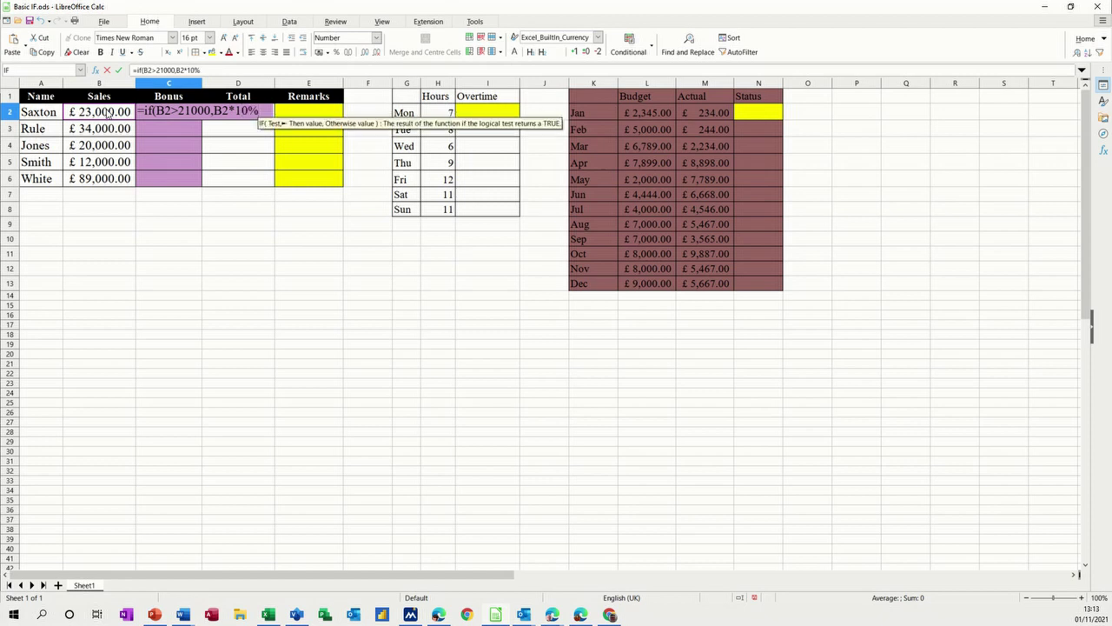
{"action": "type", "text": ","}
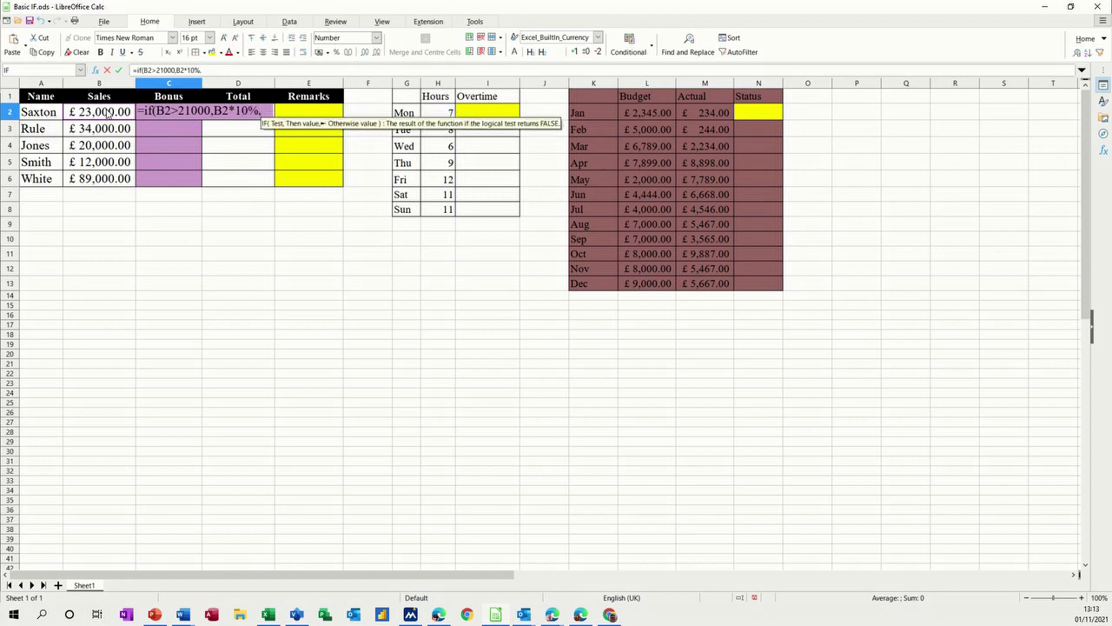
{"action": "type", "text": "0"}
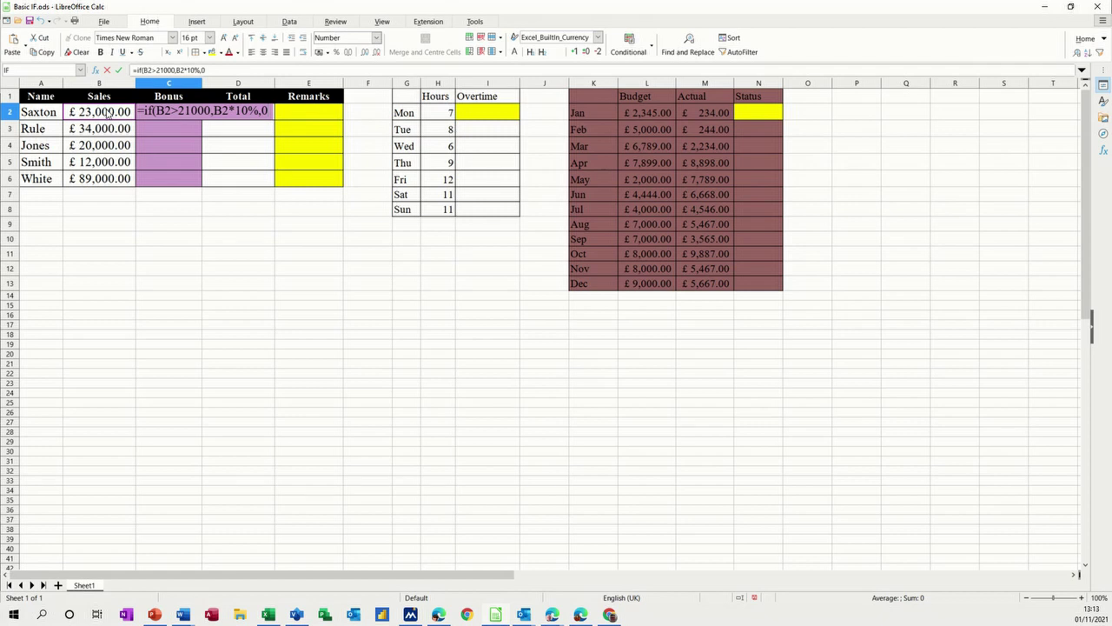
{"action": "type", "text": ")"}
{"action": "left_click", "coordinate": [119, 69]}
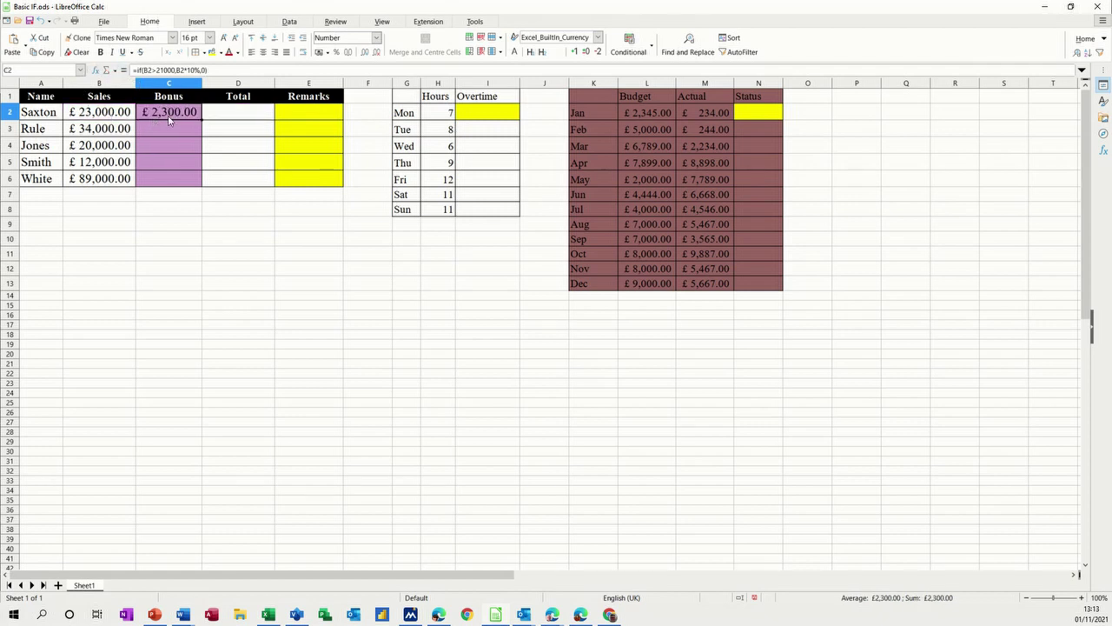
- Sum the first salesperson's sales and bonus in D2 with =SUM(B2:C2)
{"action": "left_click", "coordinate": [239, 117]}
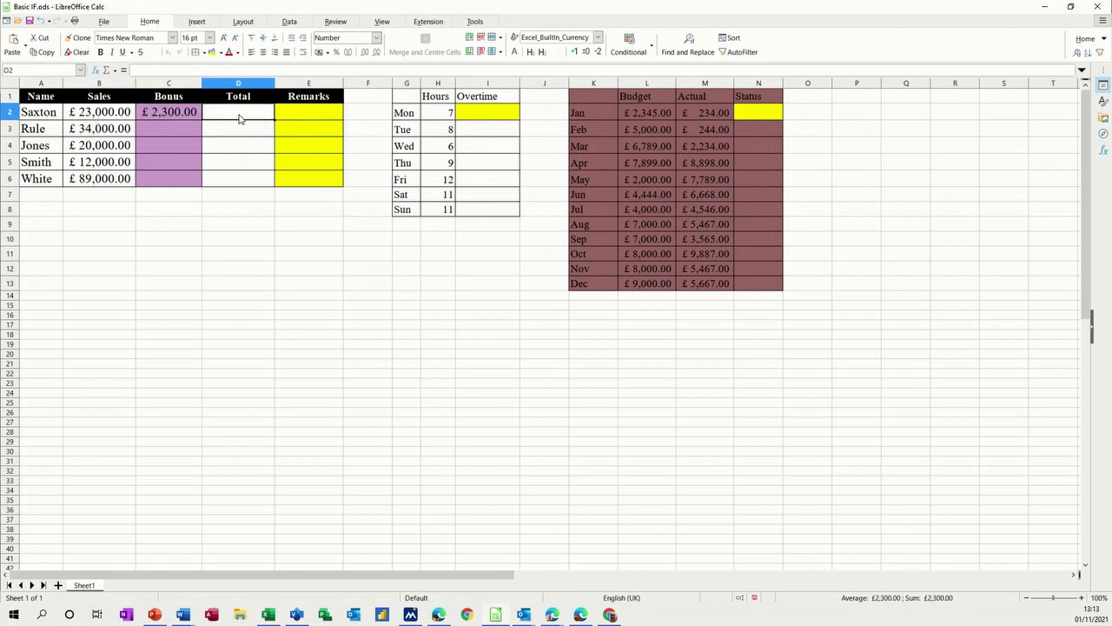
{"action": "left_click", "coordinate": [114, 71]}
{"action": "left_click", "coordinate": [118, 81]}
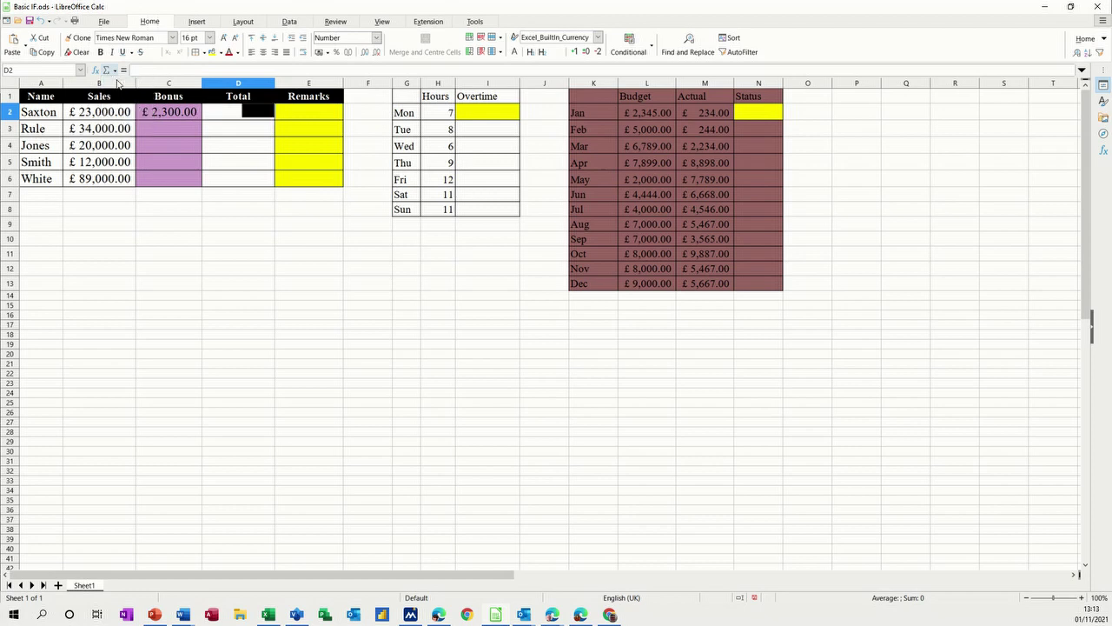
{"action": "left_click", "coordinate": [119, 72]}
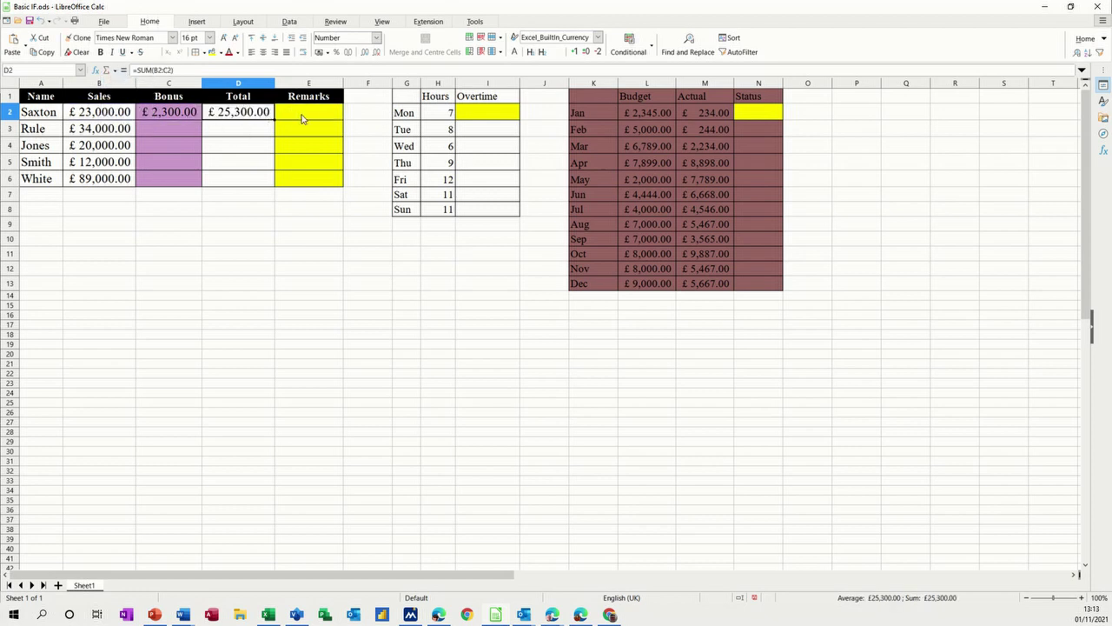
- Enter =IF(C2>0,"Well Done","More Effort") in E2 to produce the first salesperson's remark
{"action": "left_click", "coordinate": [300, 118]}
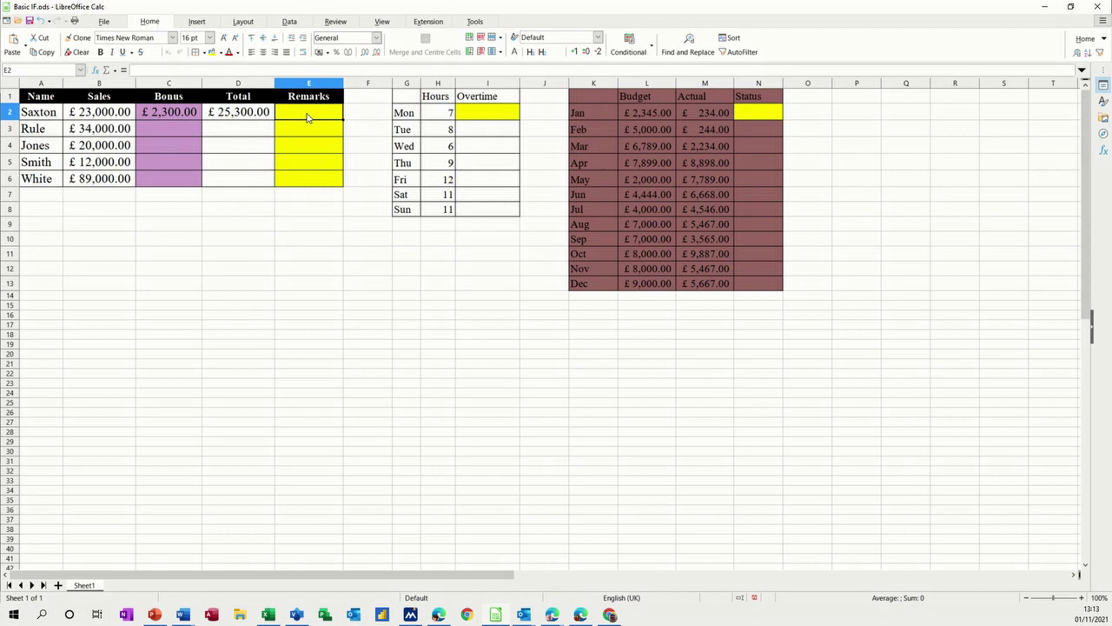
{"action": "type", "text": "=i"}
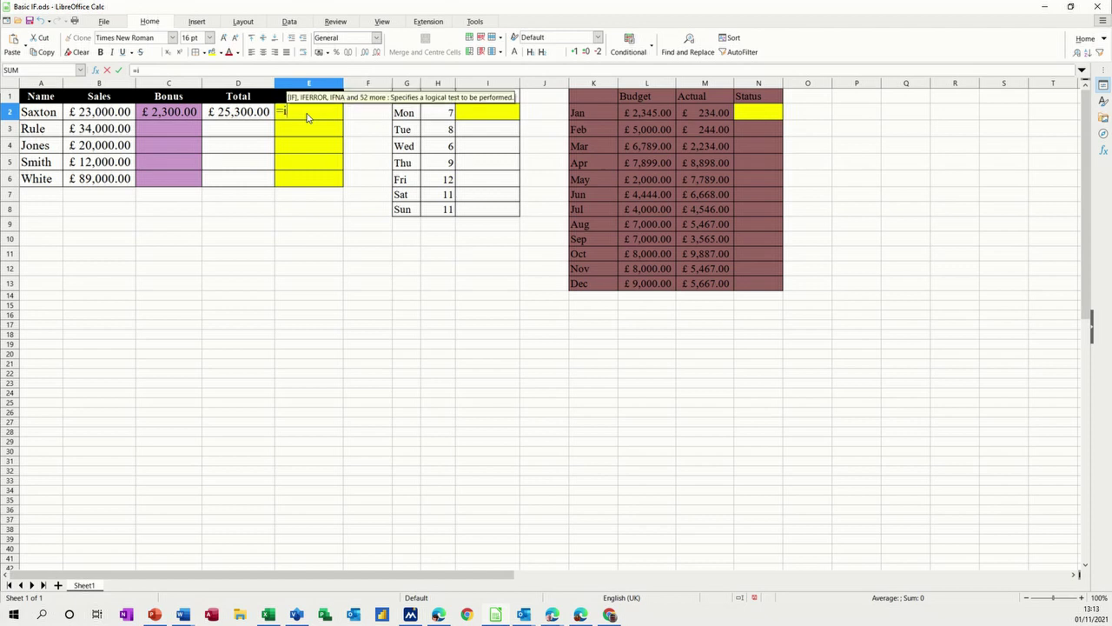
{"action": "type", "text": "f("}
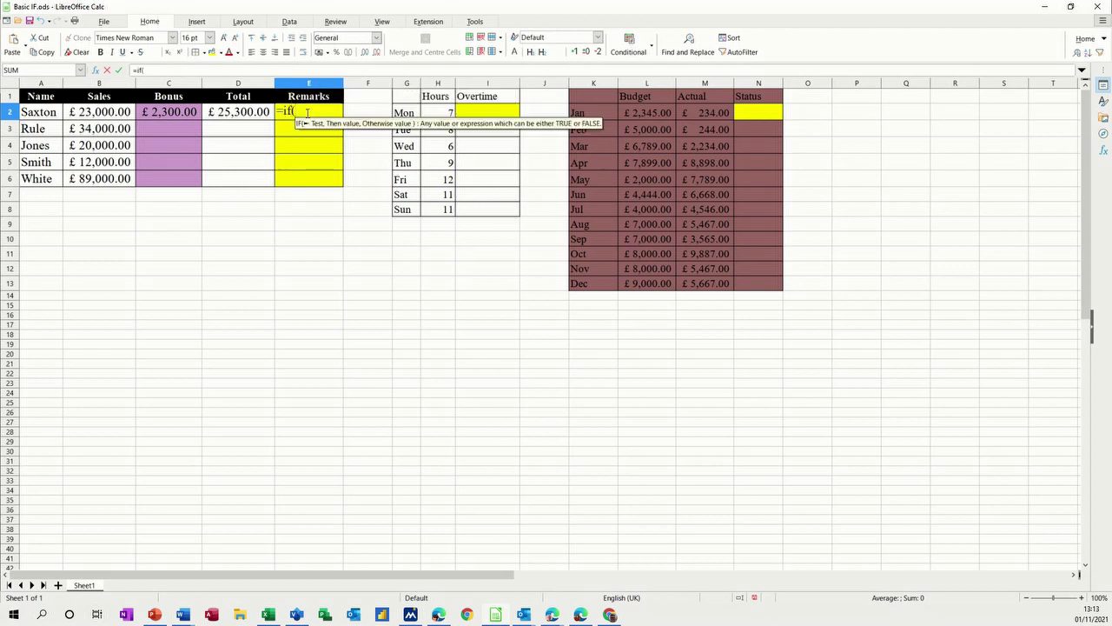
{"action": "left_click", "coordinate": [177, 113]}
{"action": "type", "text": ">"}
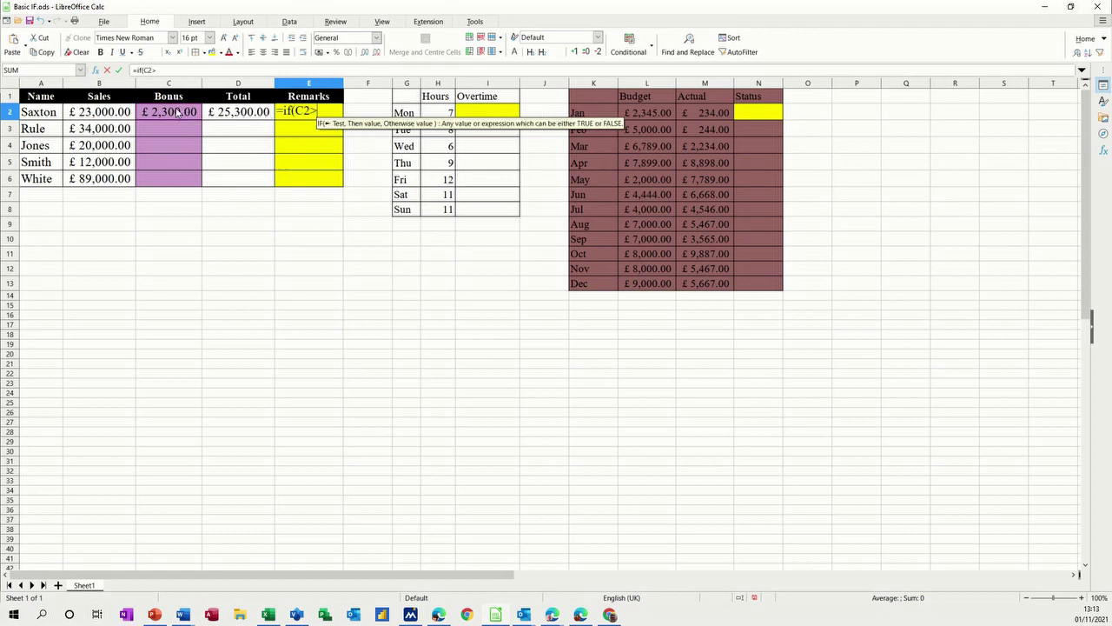
{"action": "type", "text": "0"}
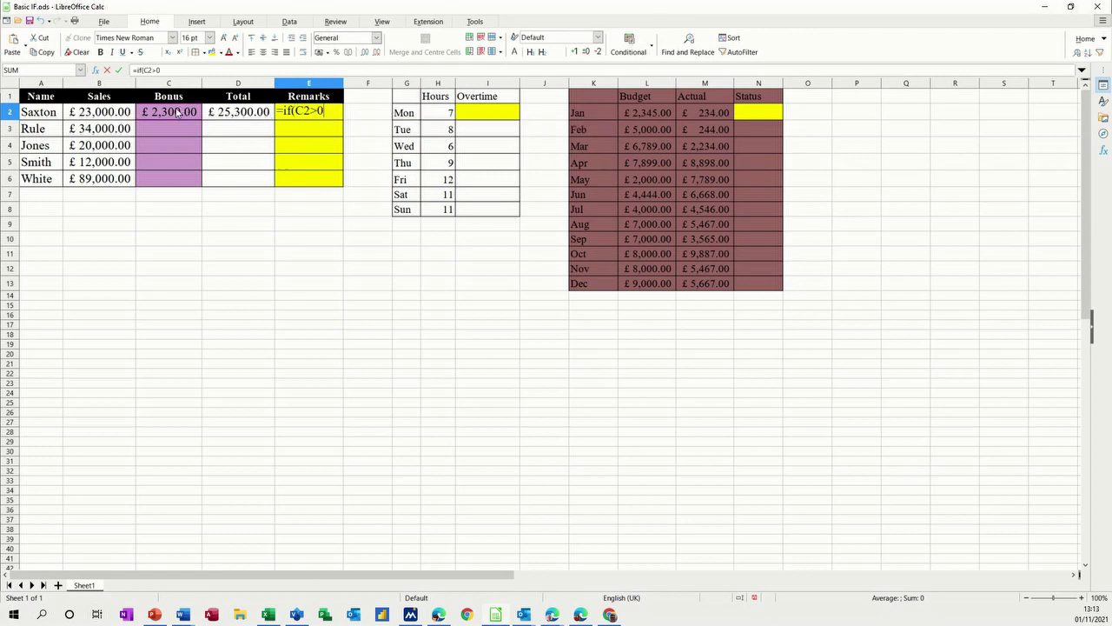
{"action": "type", "text": ",\"Well"}
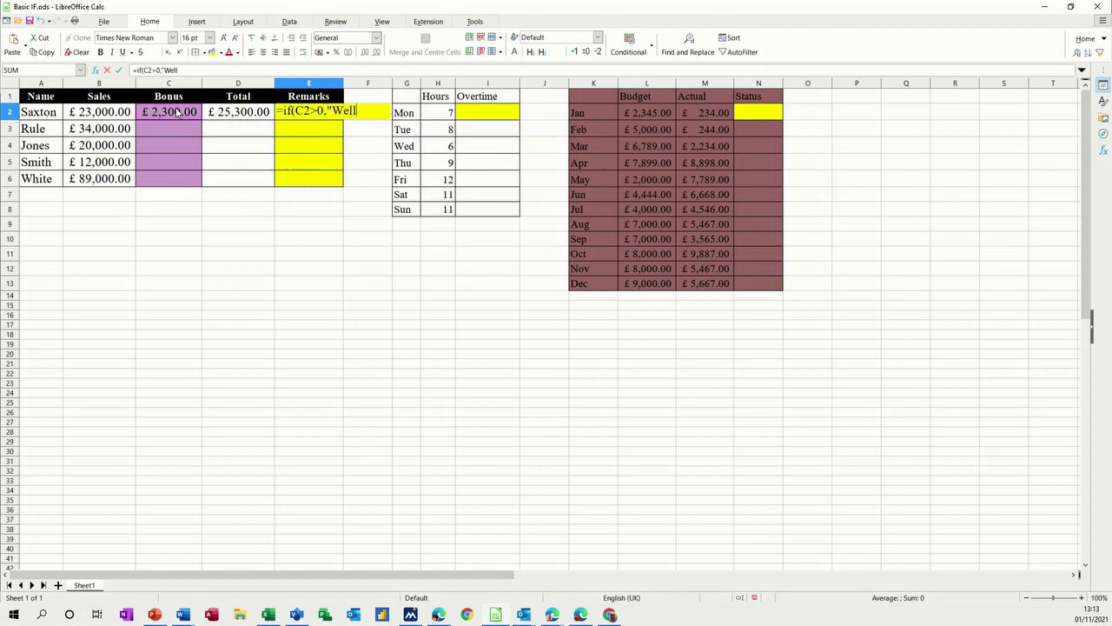
{"action": "type", "text": " Done\""}
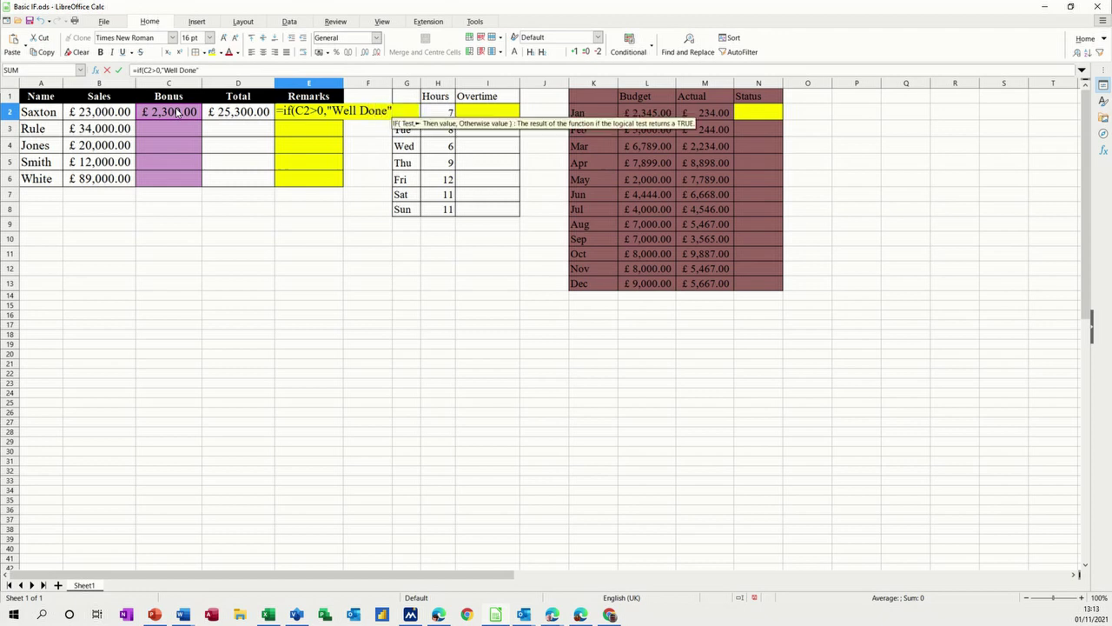
{"action": "type", "text": ",\""}
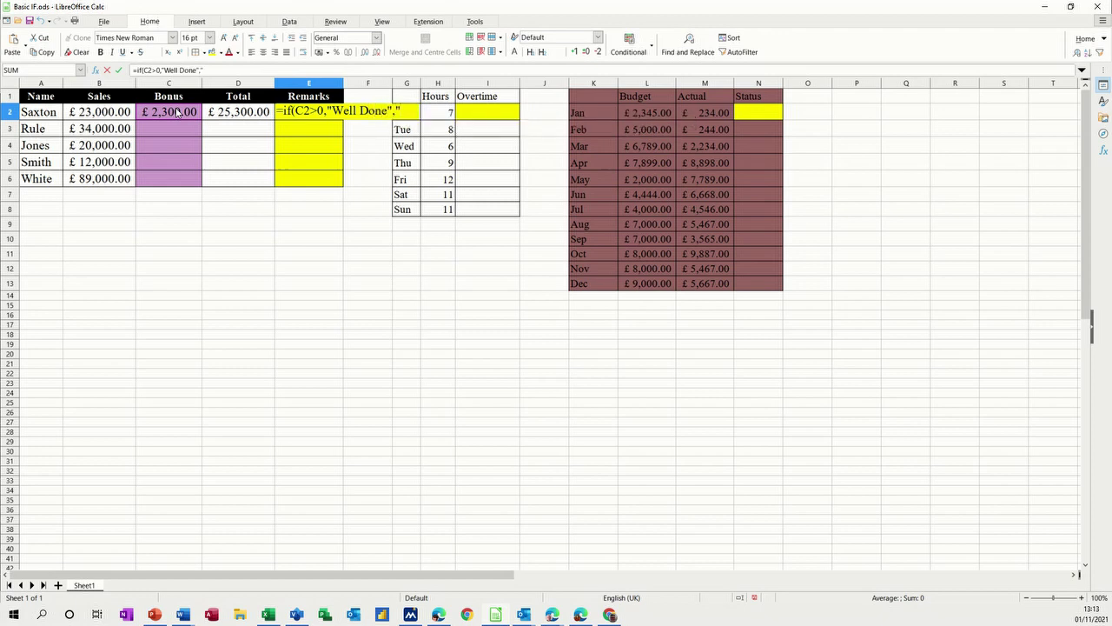
{"action": "type", "text": "More "}
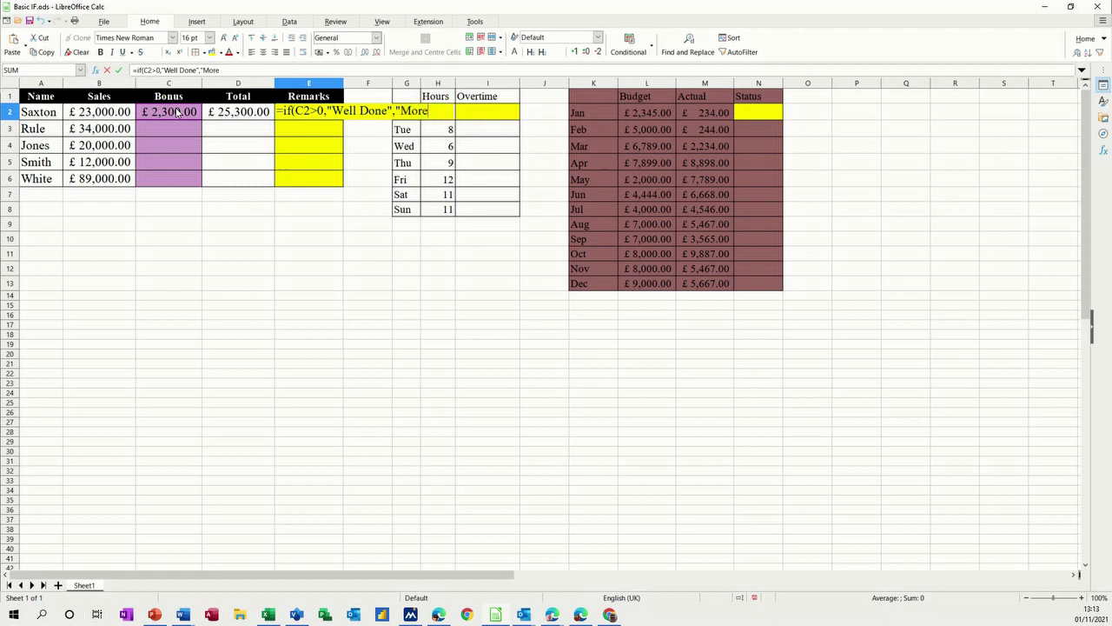
{"action": "type", "text": "Effort\""}
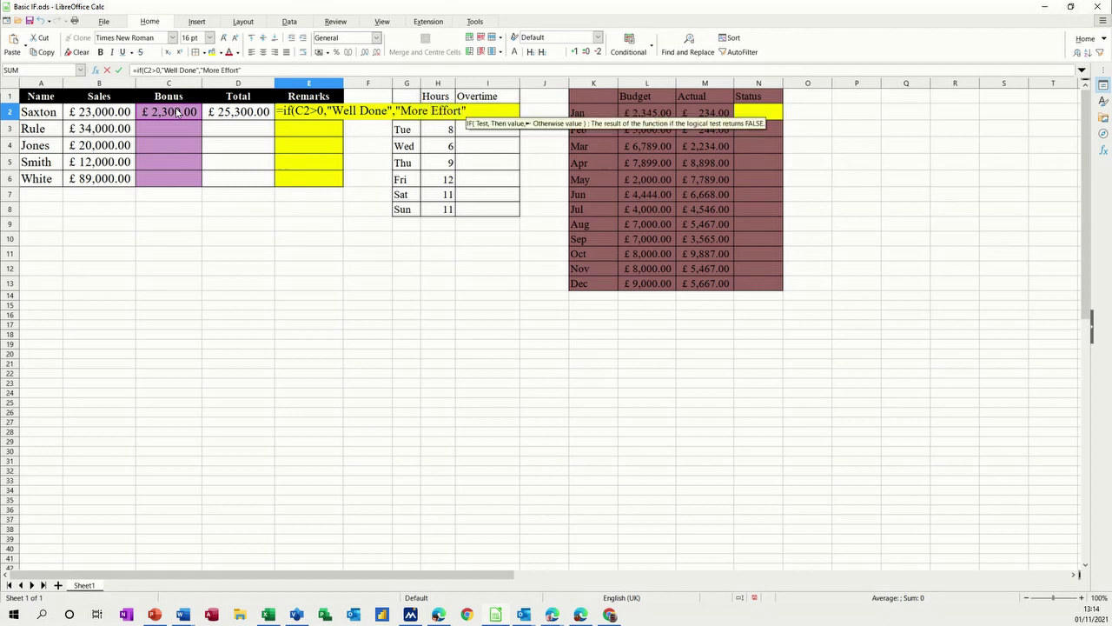
{"action": "type", "text": ")"}
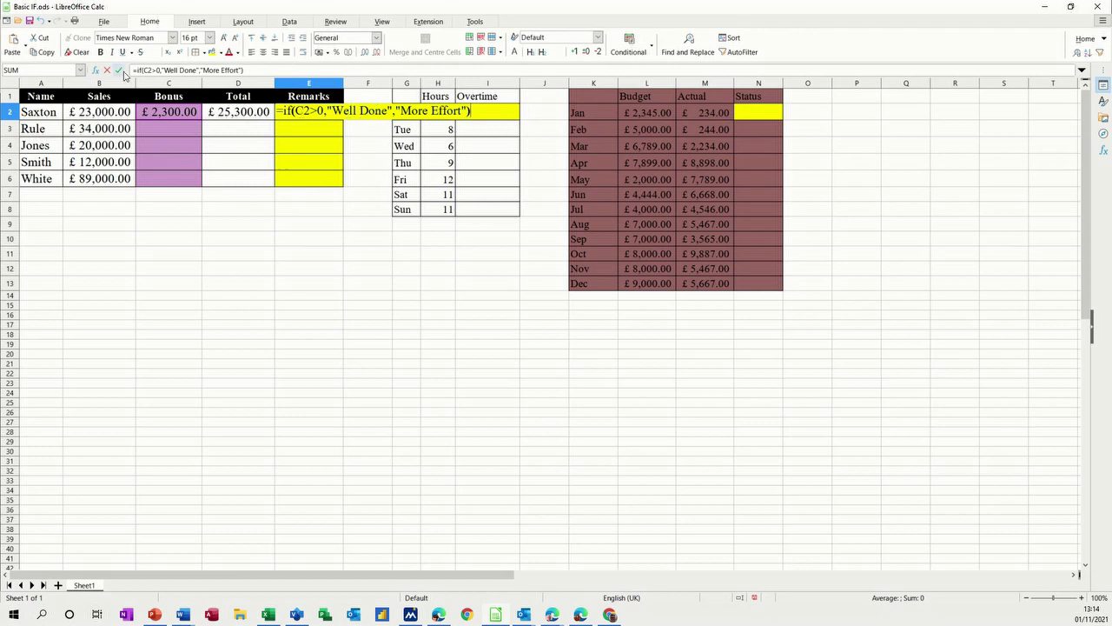
{"action": "left_click", "coordinate": [118, 70]}
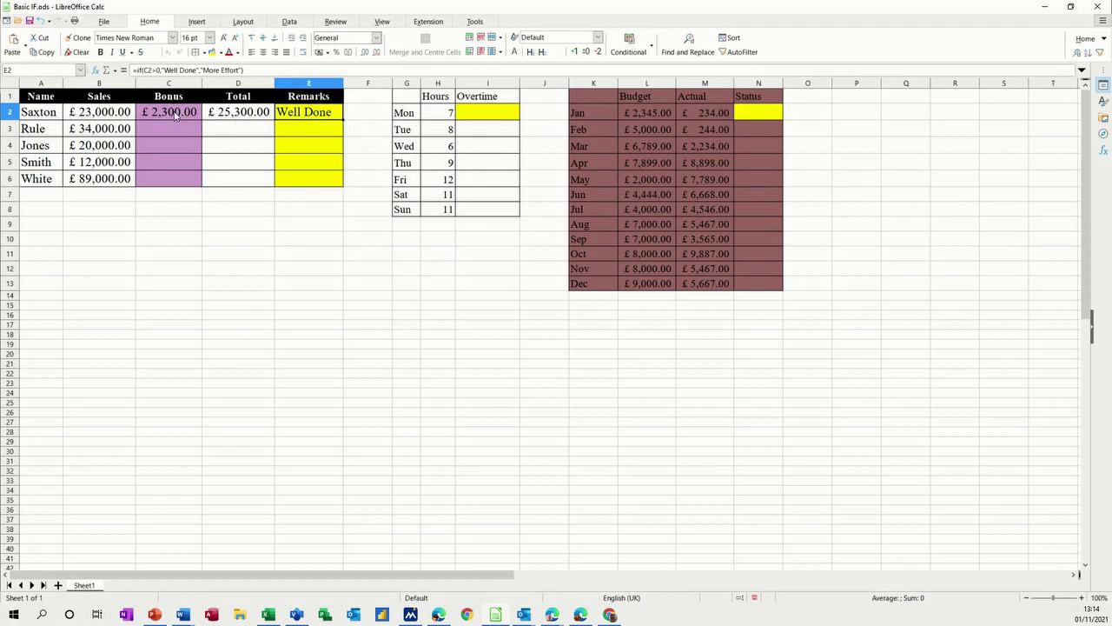
{"action": "left_click", "coordinate": [172, 113]}
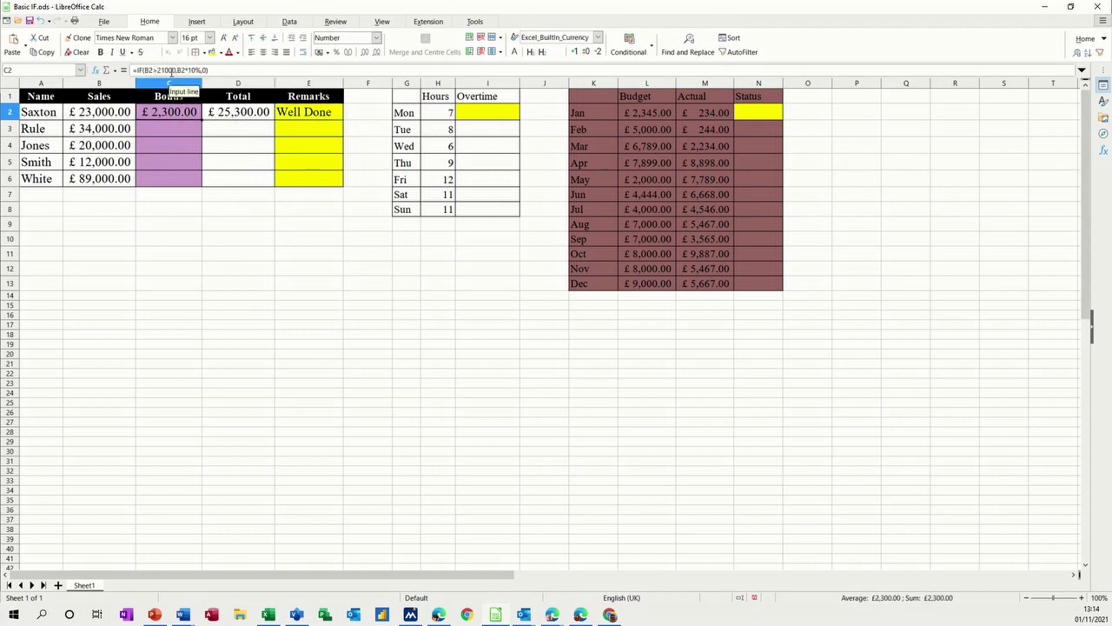
{"action": "left_click", "coordinate": [233, 113]}
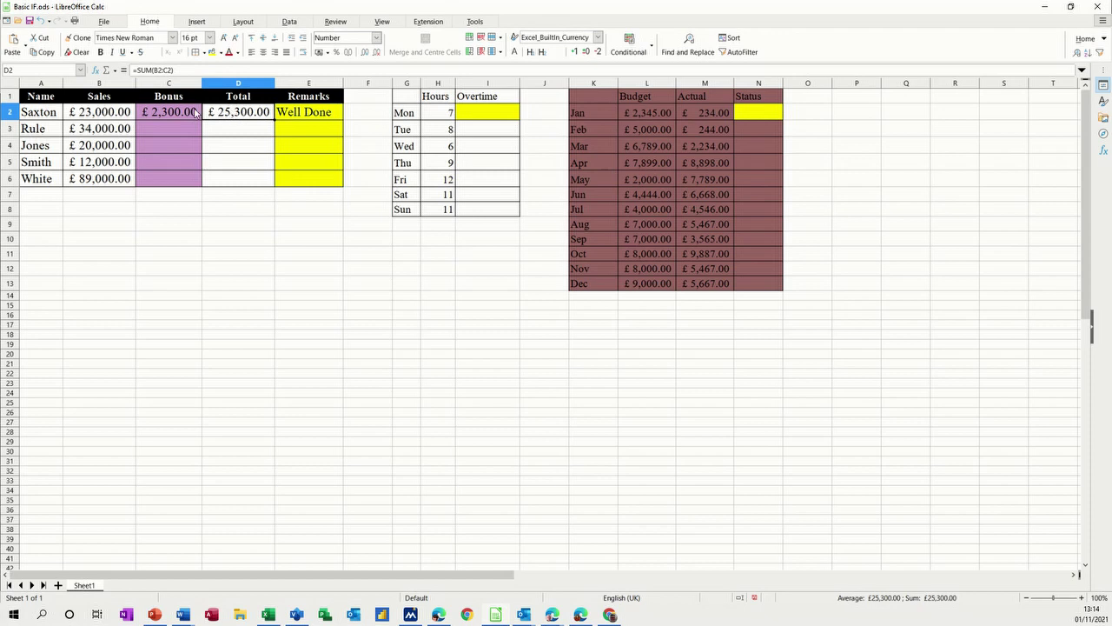
{"action": "left_click", "coordinate": [292, 116]}
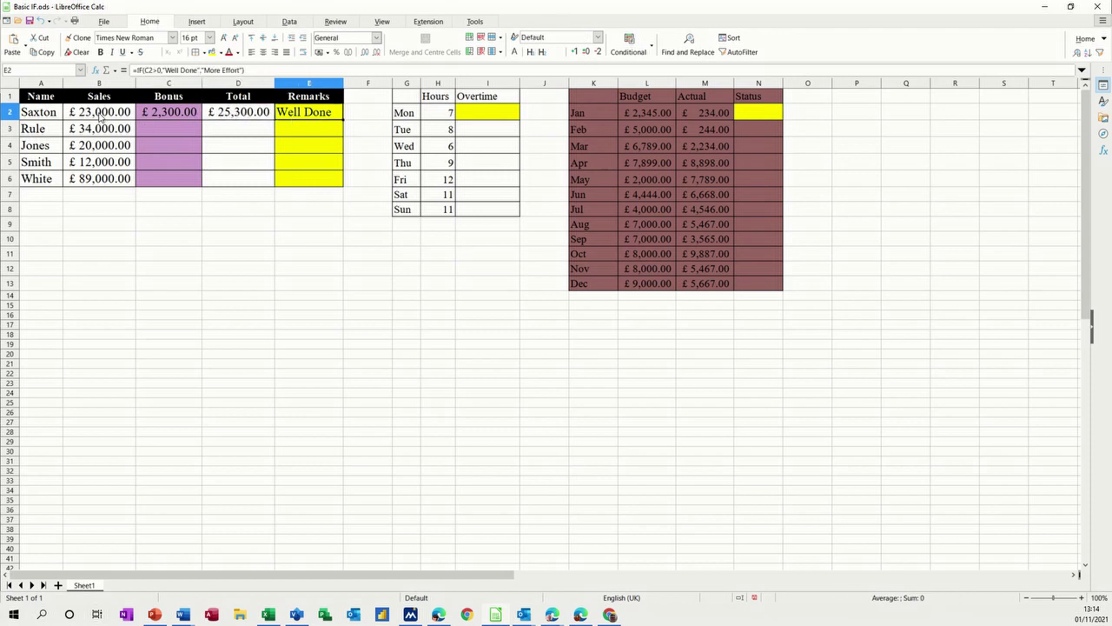
- Name the sales range B2:B6 "sales" and the bonus range C2:C6 "bonus"
{"action": "left_click_drag", "start_coordinate": [100, 114], "coordinate": [101, 178]}
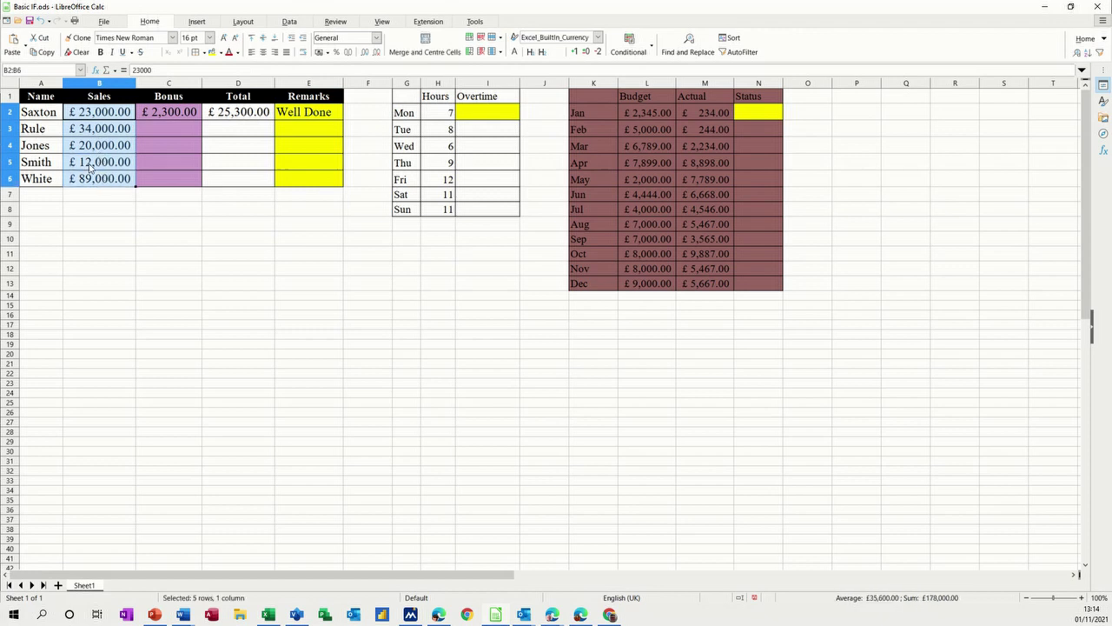
{"action": "left_click", "coordinate": [33, 70]}
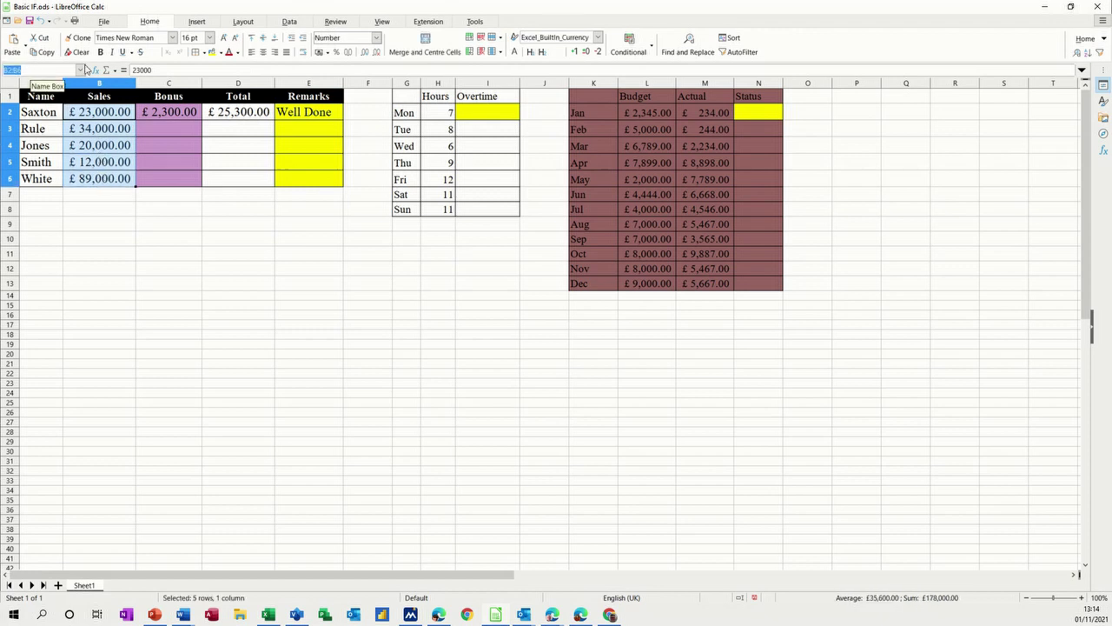
{"action": "type", "text": "sales"}
{"action": "left_click_drag", "start_coordinate": [169, 115], "coordinate": [165, 176]}
{"action": "left_click", "coordinate": [42, 71]}
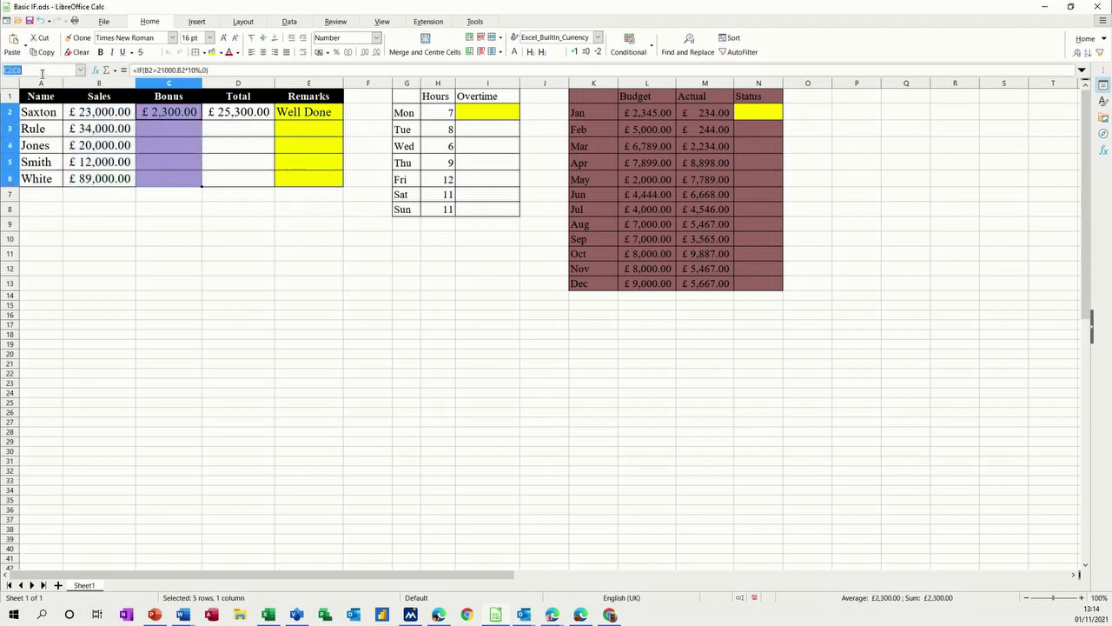
{"action": "type", "text": "bonus"}
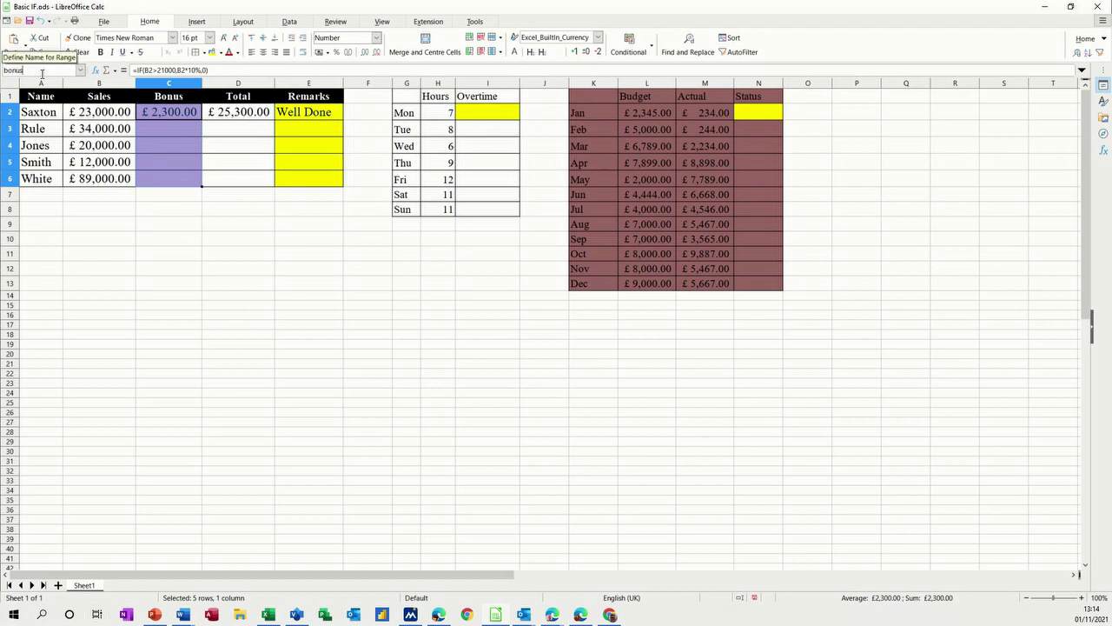
{"action": "key", "text": "Return"}
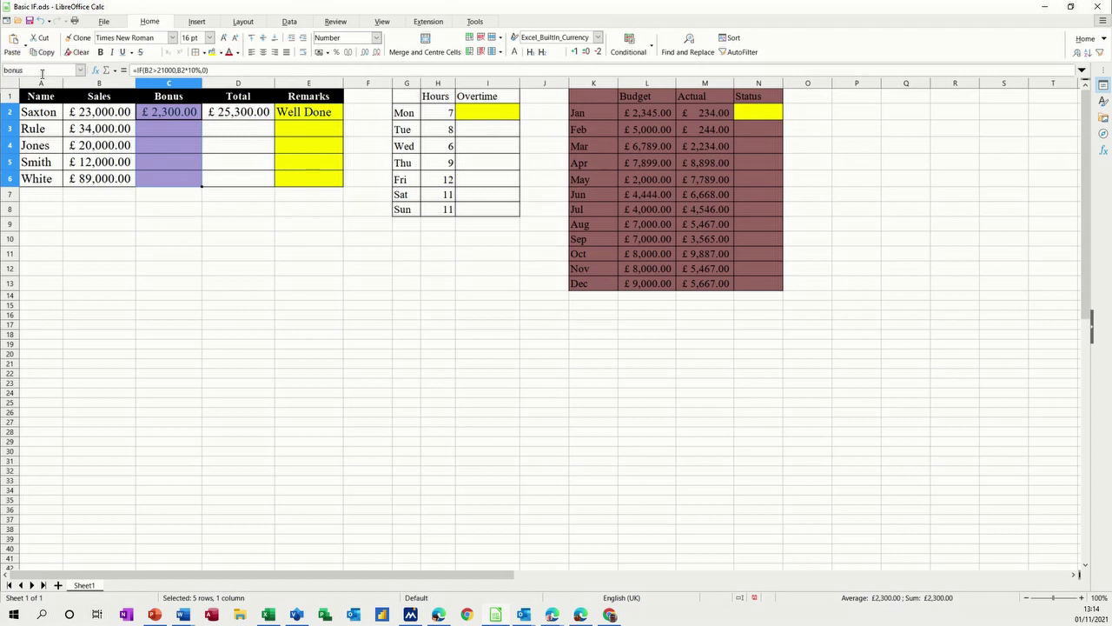
- Replace both B2 references in the C2 bonus formula with the named range sales
{"action": "left_click", "coordinate": [165, 113]}
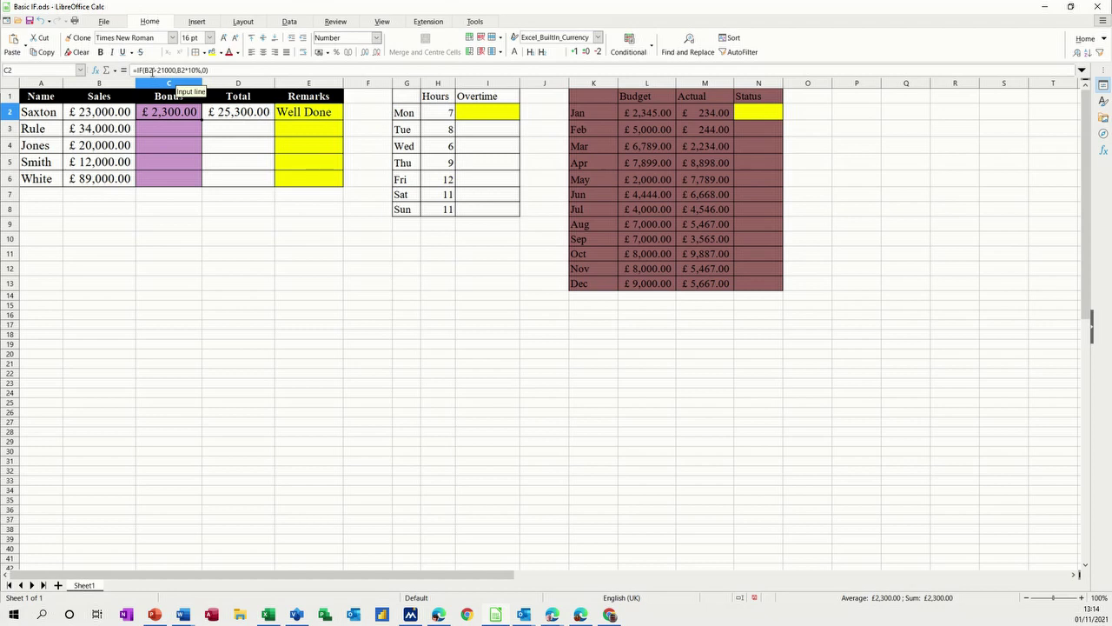
{"action": "left_click", "coordinate": [151, 71]}
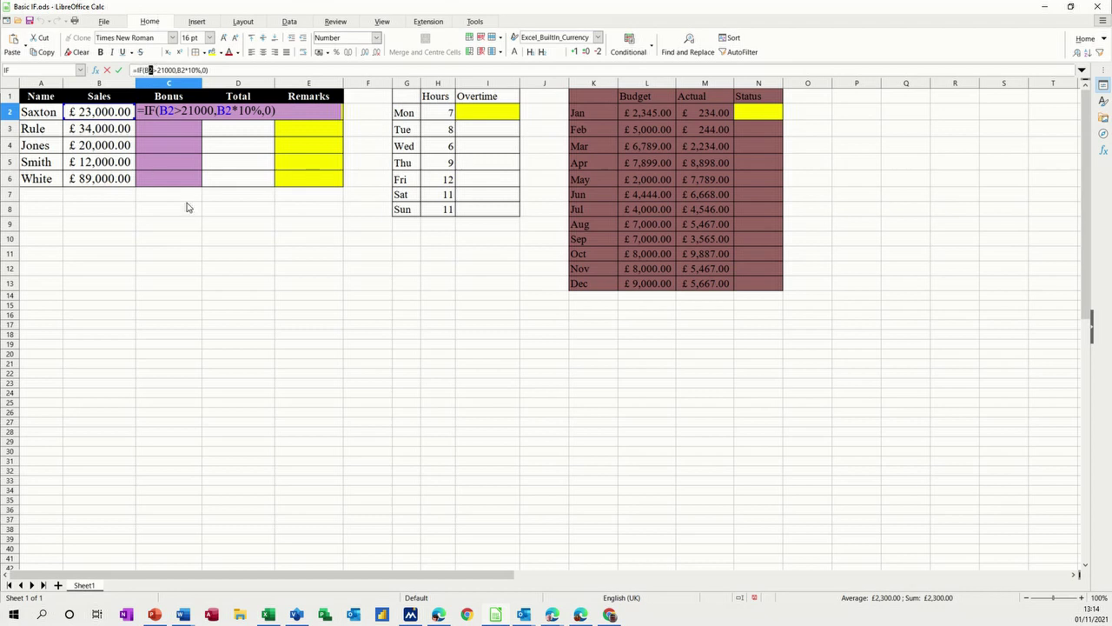
{"action": "key", "text": "BackSpace"}
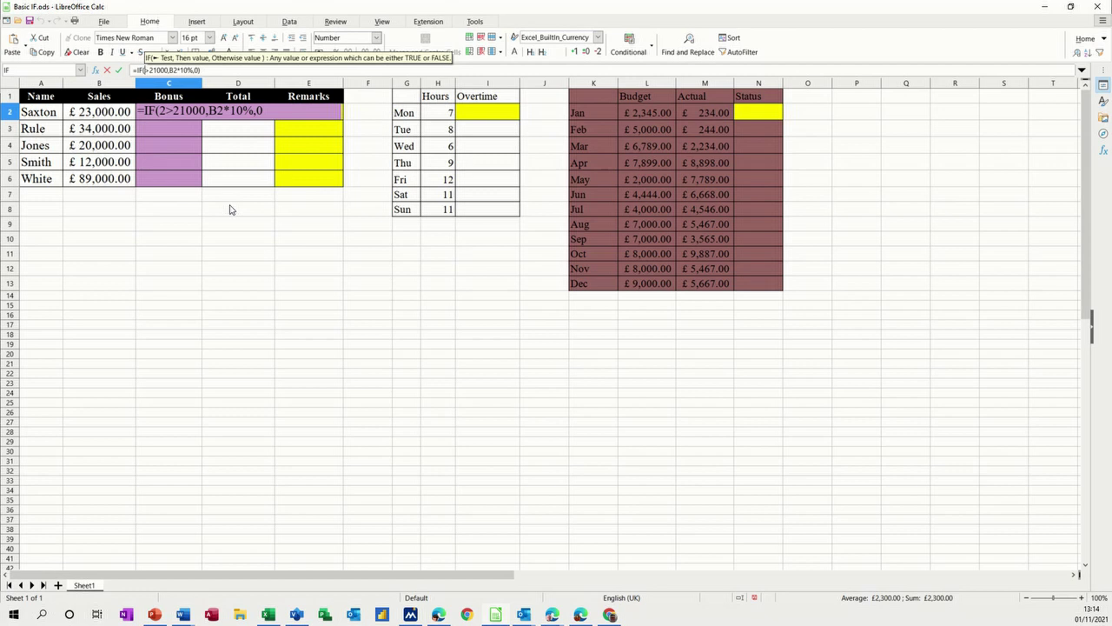
{"action": "type", "text": "sales"}
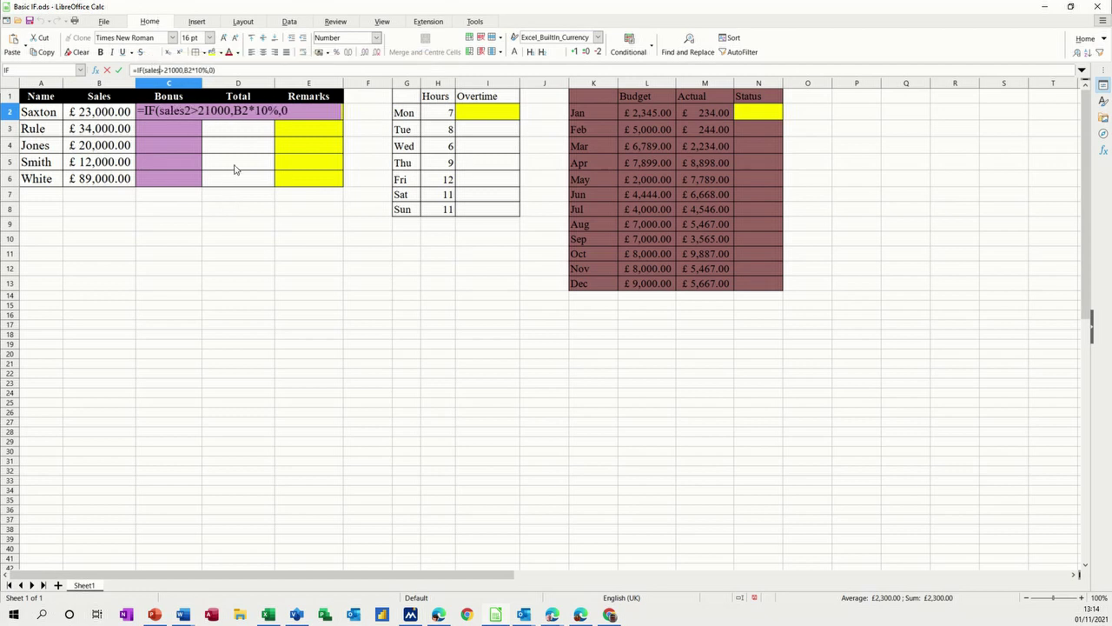
{"action": "left_click", "coordinate": [192, 71]}
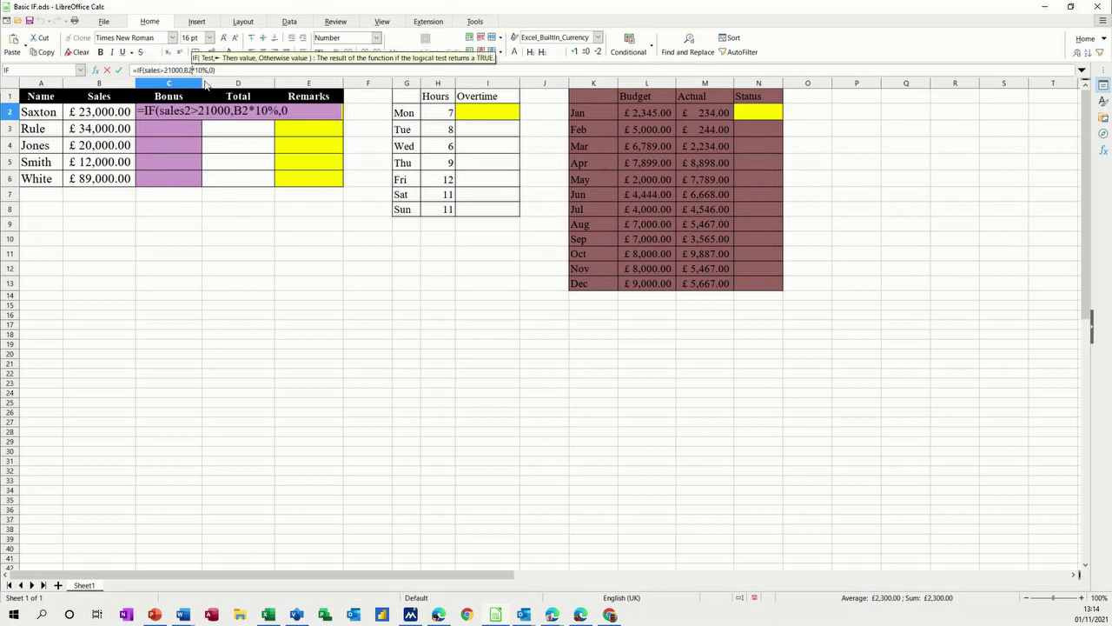
{"action": "key", "text": "BackSpace"}
{"action": "key", "text": "BackSpace"}
{"action": "type", "text": ",sales"}
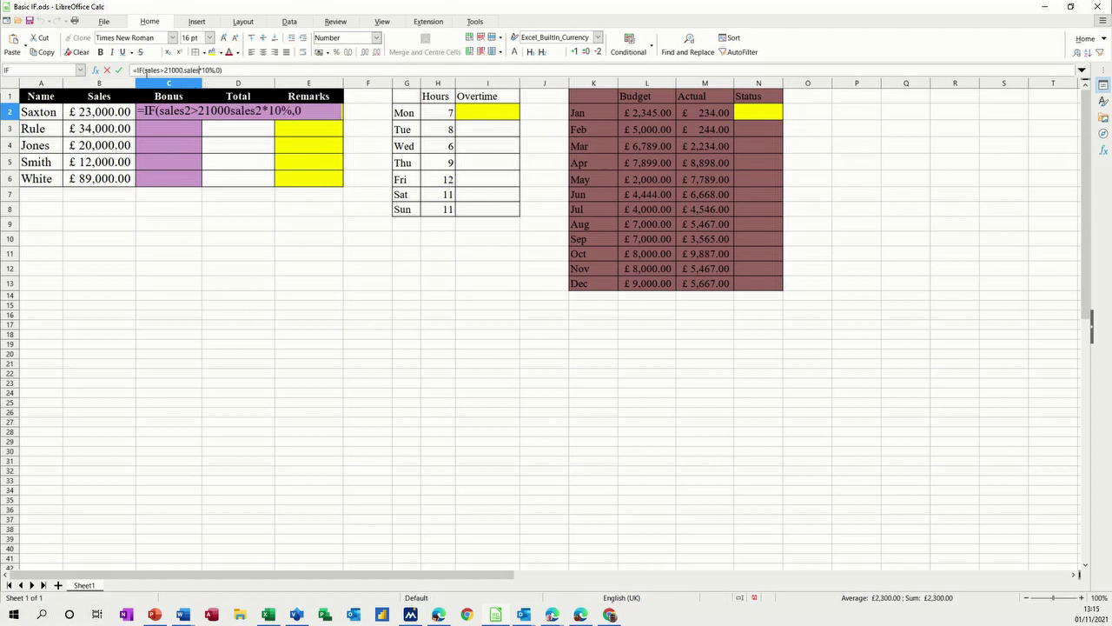
{"action": "left_click", "coordinate": [119, 71]}
- Check the name of the range B2:B6, and delete the stray 2 after each sales reference in the C2 formula
{"action": "left_click", "coordinate": [174, 117]}
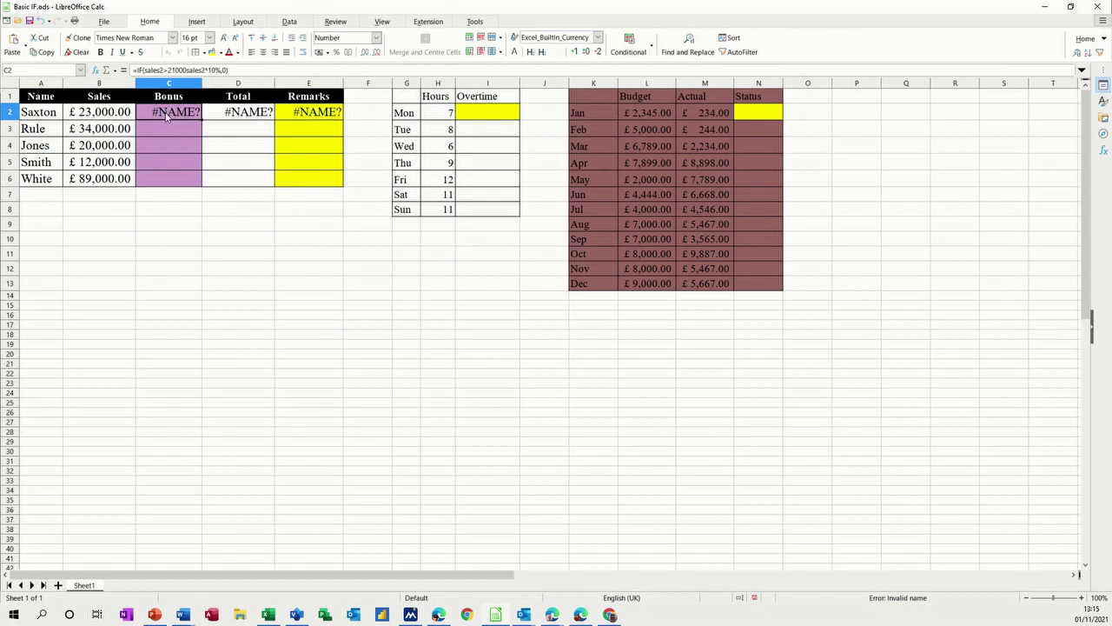
{"action": "left_click_drag", "start_coordinate": [92, 111], "coordinate": [95, 183]}
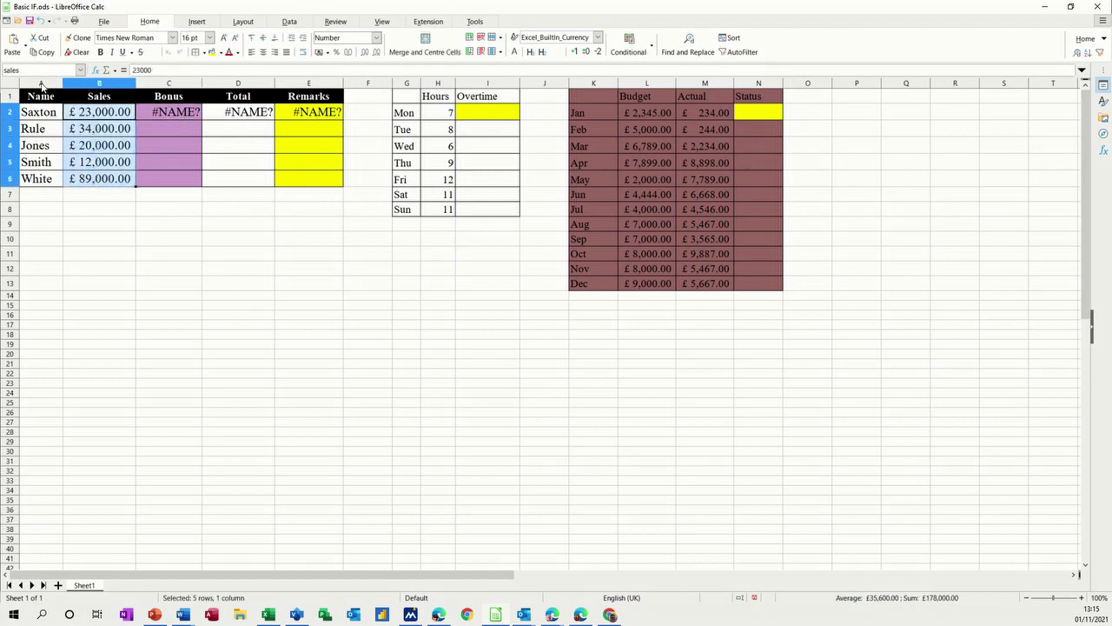
{"action": "left_click", "coordinate": [172, 117]}
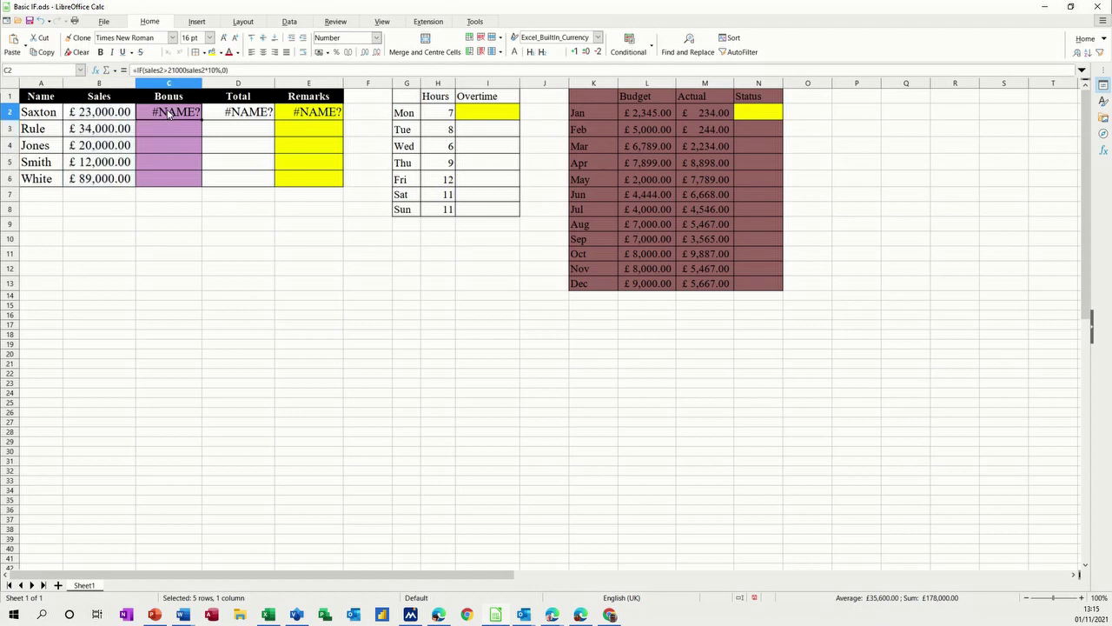
{"action": "left_click", "coordinate": [162, 70]}
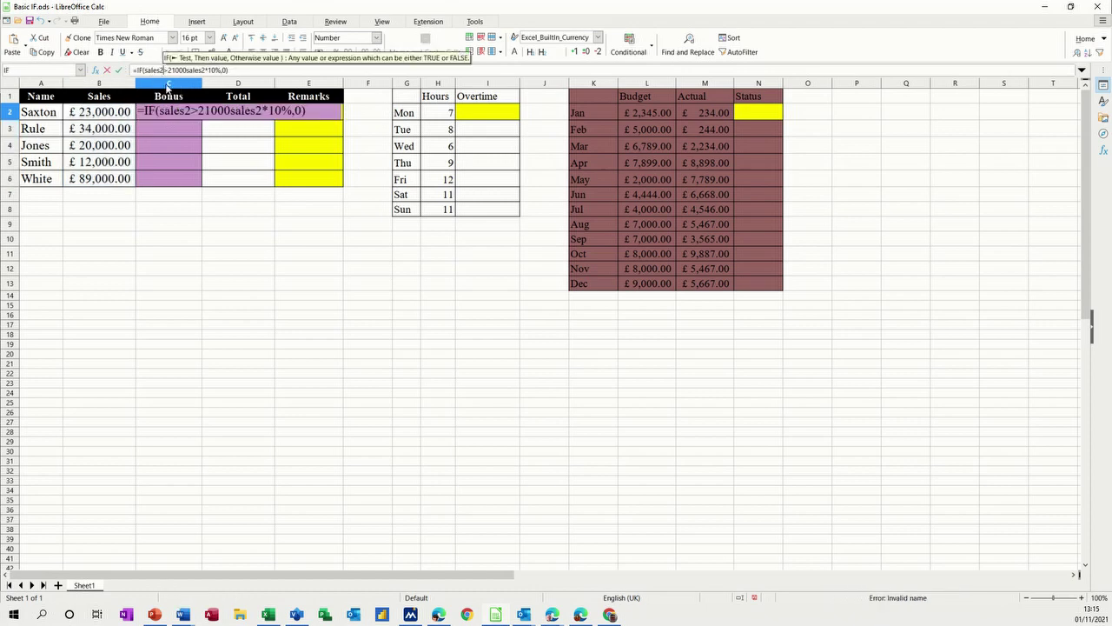
{"action": "key", "text": "BackSpace"}
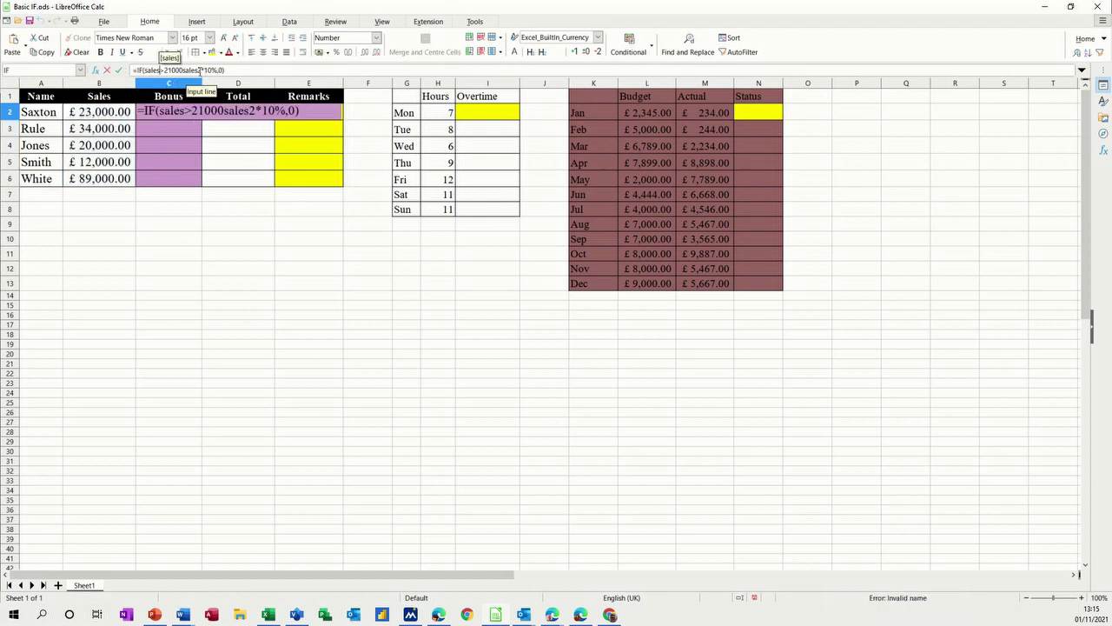
{"action": "key", "text": "Right"}
{"action": "key", "text": "BackSpace"}
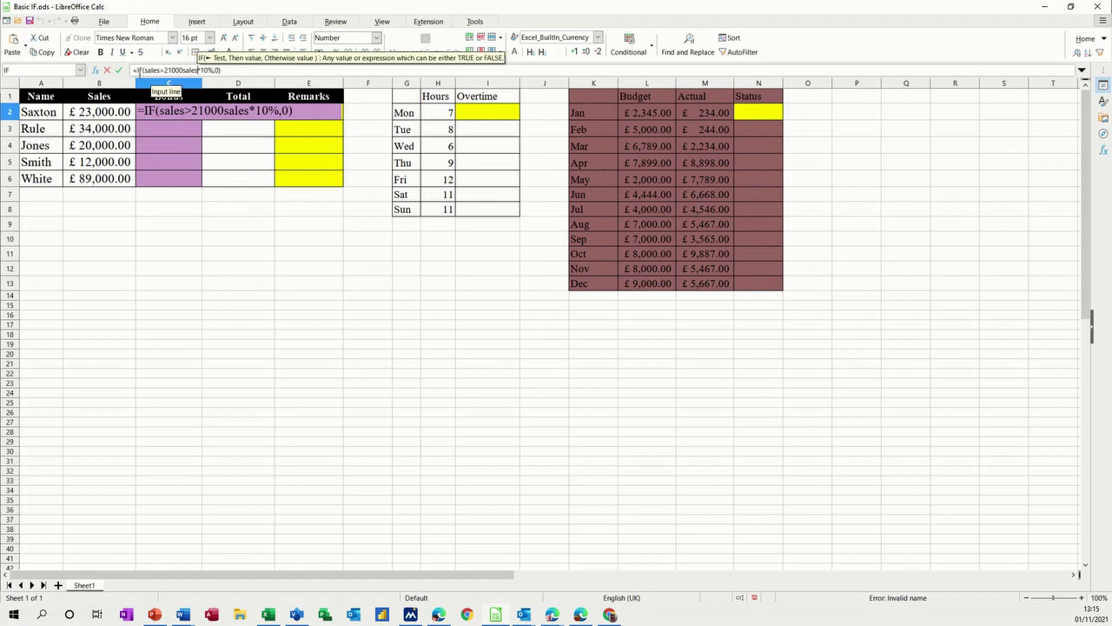
{"action": "left_click", "coordinate": [119, 69]}
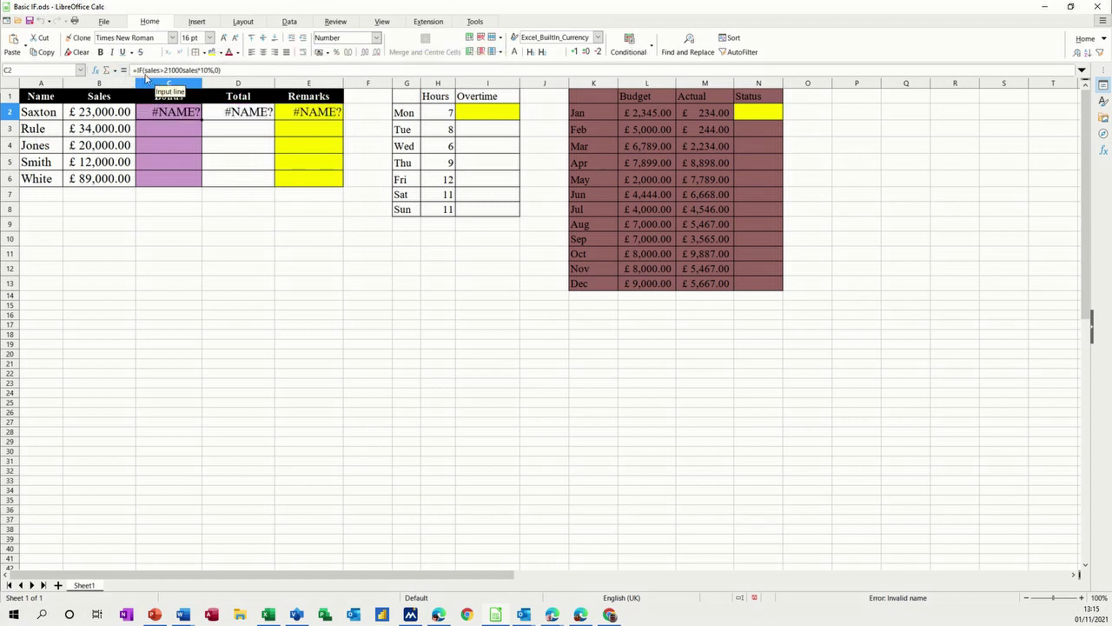
- Insert the missing comma after 21000 in C2 to make the formula =IF(sales>21000,sales*10%,0)
{"action": "left_click", "coordinate": [185, 70]}
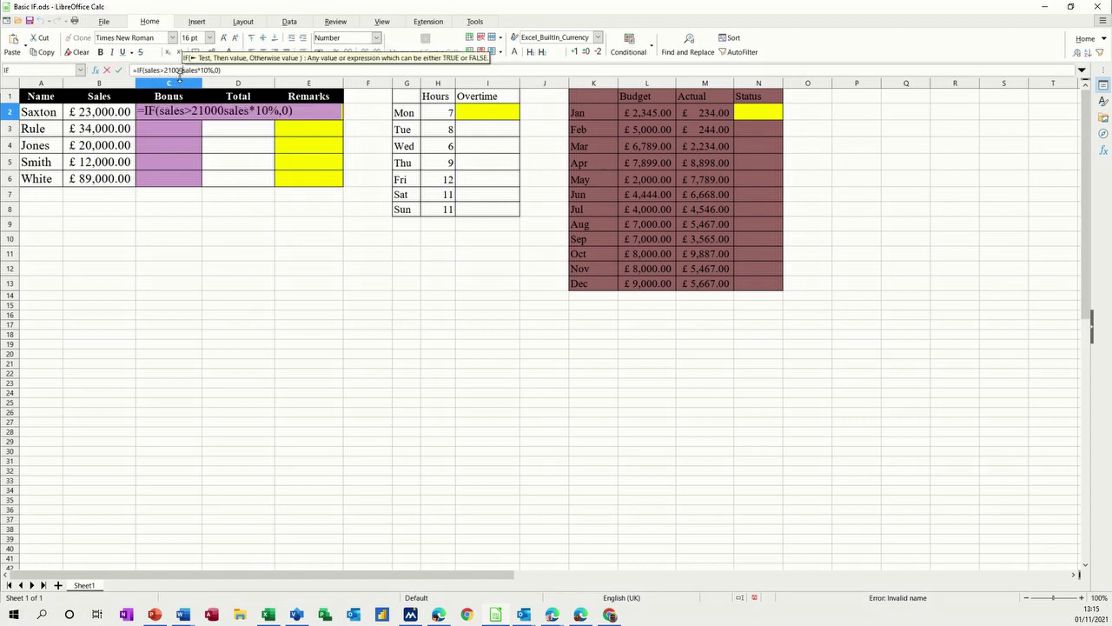
{"action": "type", "text": ","}
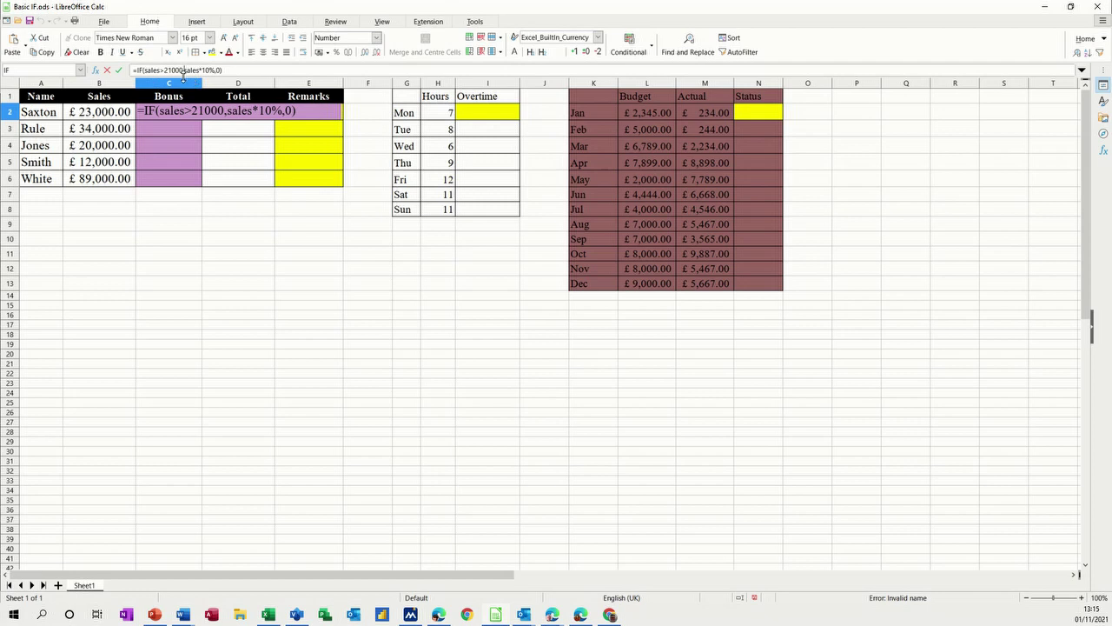
{"action": "left_click", "coordinate": [119, 70]}
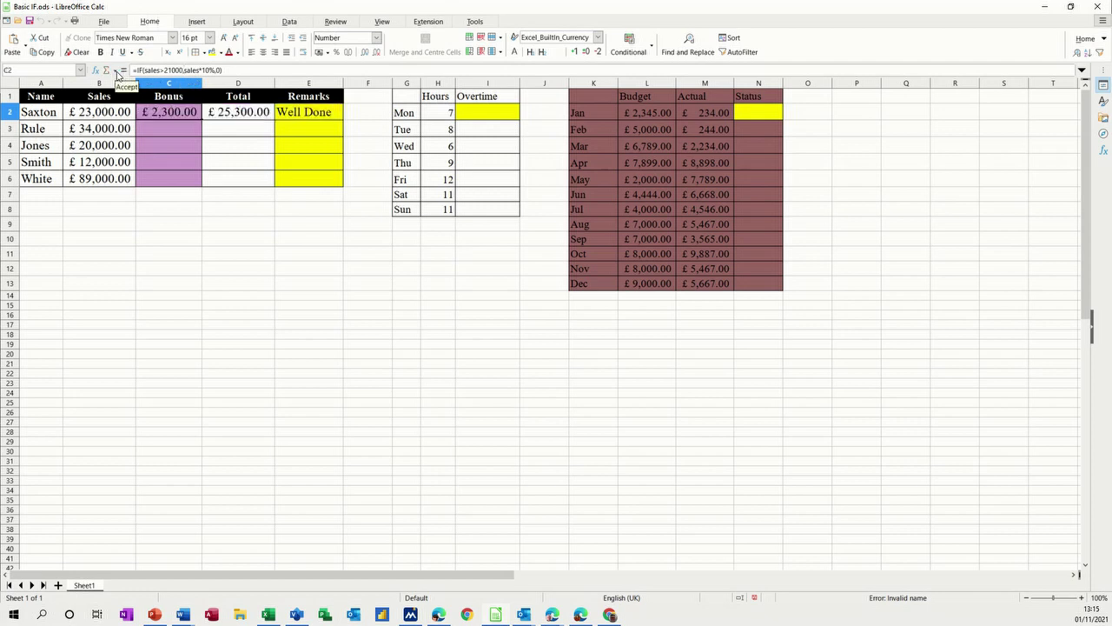
- Copy the bonus formula from C2 down to C6 and the total formula from D2 down to D6
{"action": "left_click", "coordinate": [175, 116]}
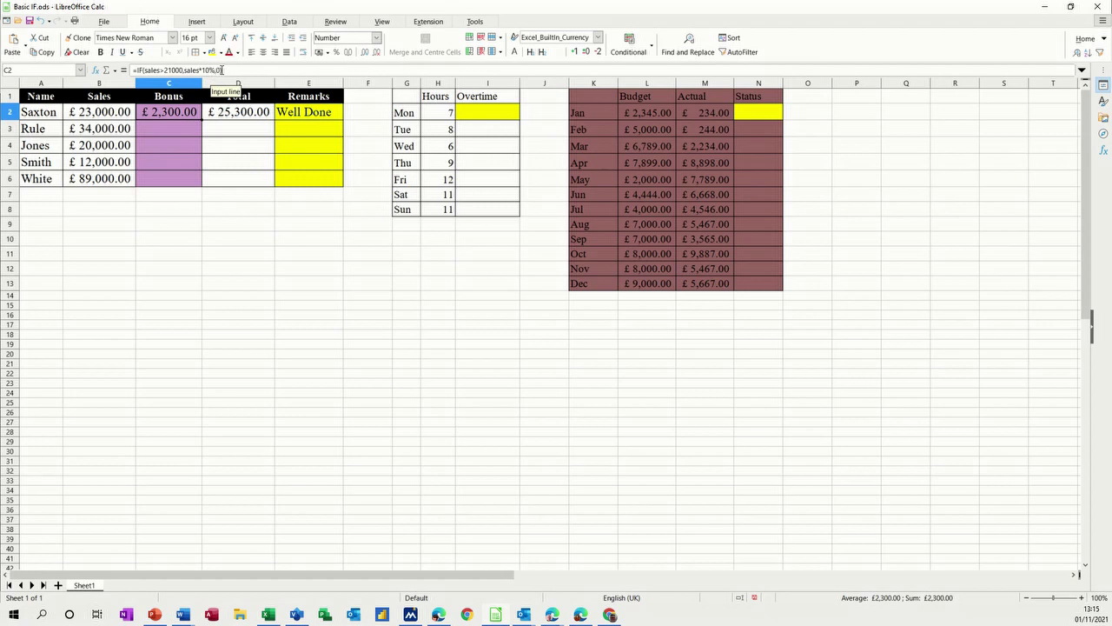
{"action": "left_click_drag", "start_coordinate": [201, 120], "coordinate": [195, 182]}
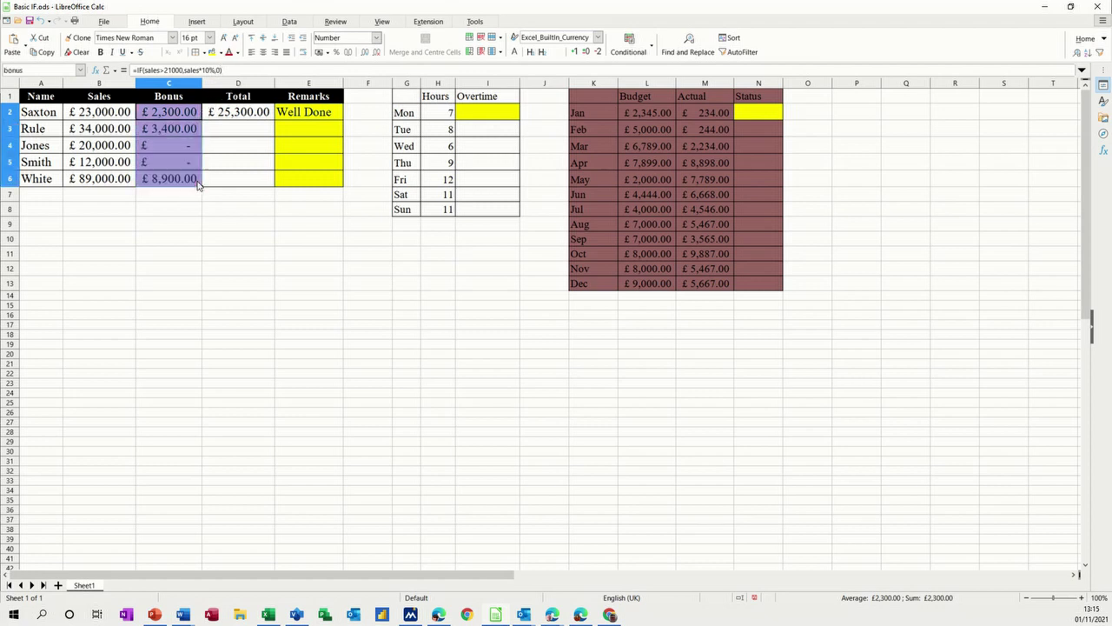
{"action": "left_click", "coordinate": [166, 147]}
{"action": "left_click", "coordinate": [242, 115]}
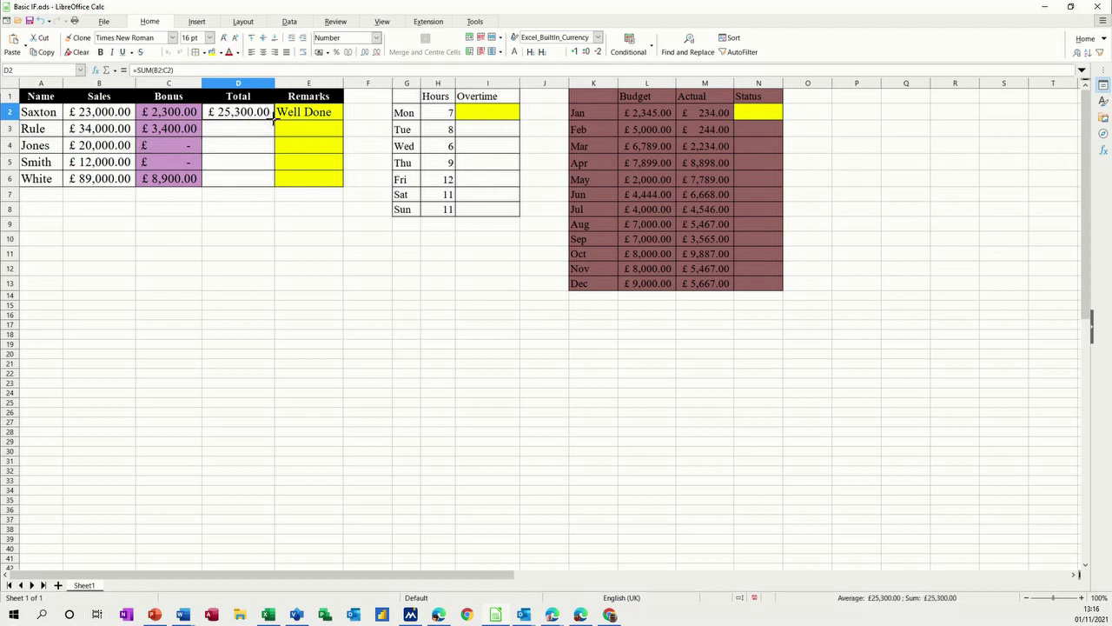
{"action": "left_click_drag", "start_coordinate": [273, 122], "coordinate": [273, 180]}
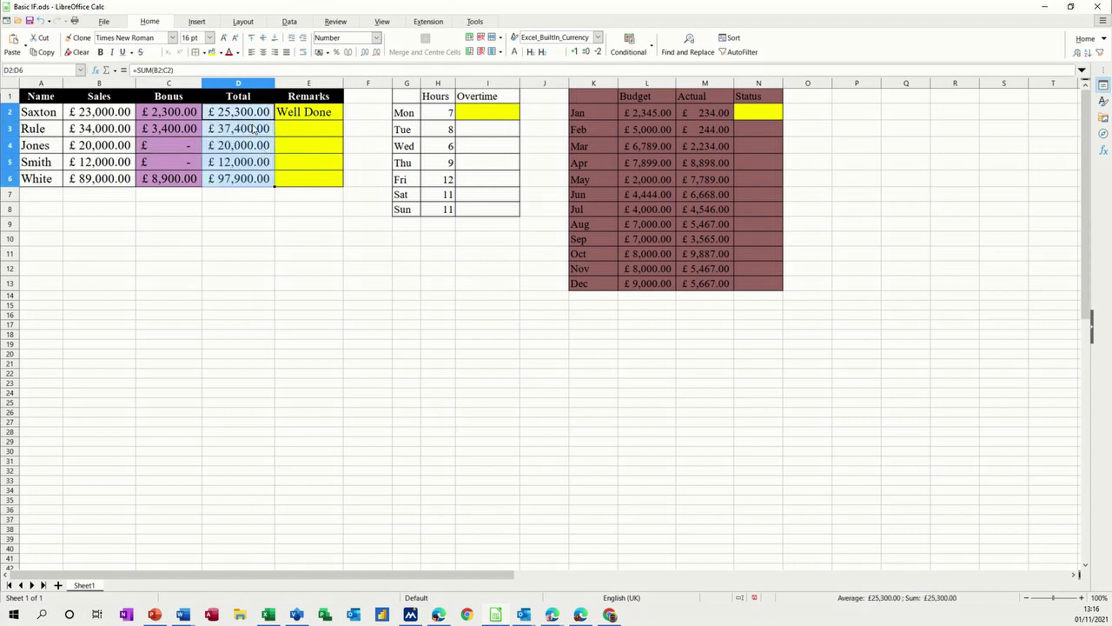
- Replace the remark formula in E2 with =IF(bonus=0,"More Effort","Well Done") and copy it down to E6
{"action": "left_click", "coordinate": [310, 115]}
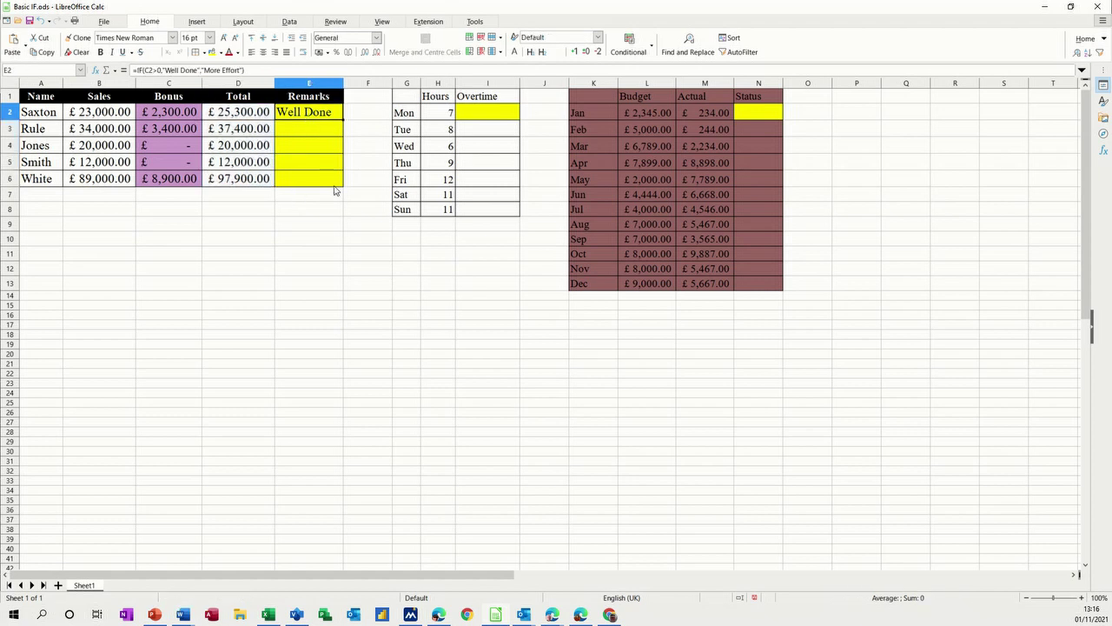
{"action": "key", "text": "Delete"}
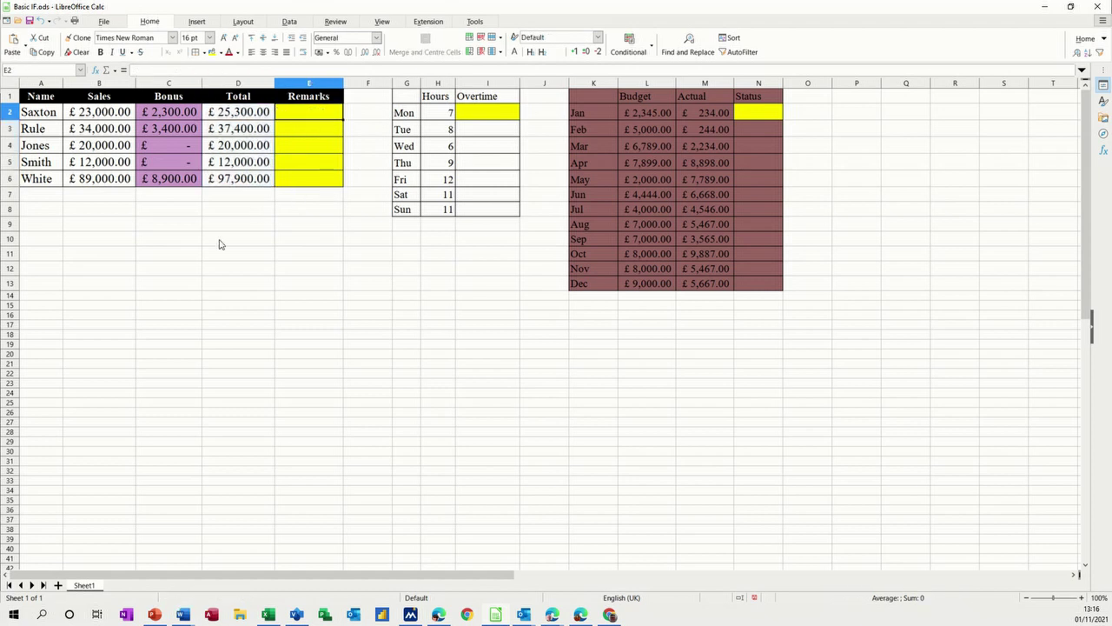
{"action": "type", "text": "=if("}
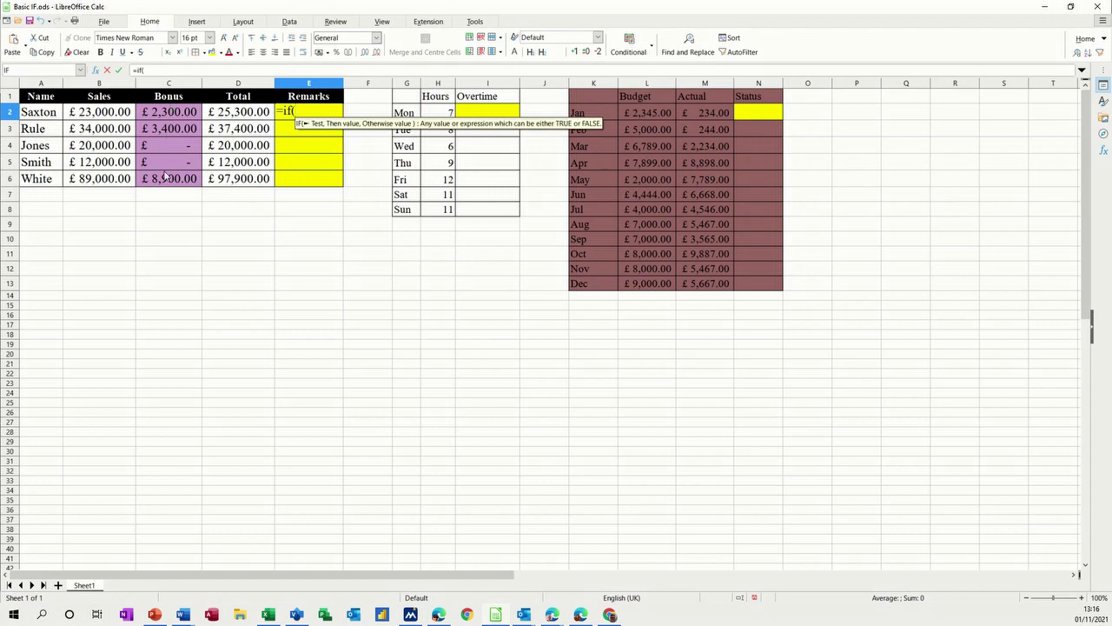
{"action": "type", "text": "bonus"}
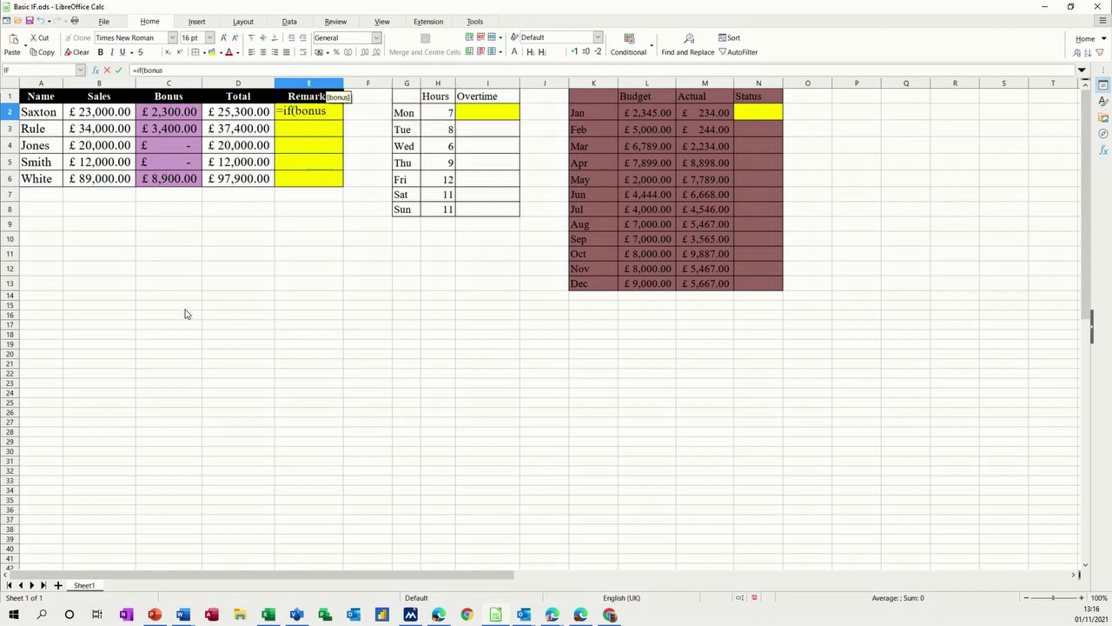
{"action": "type", "text": "=0,"}
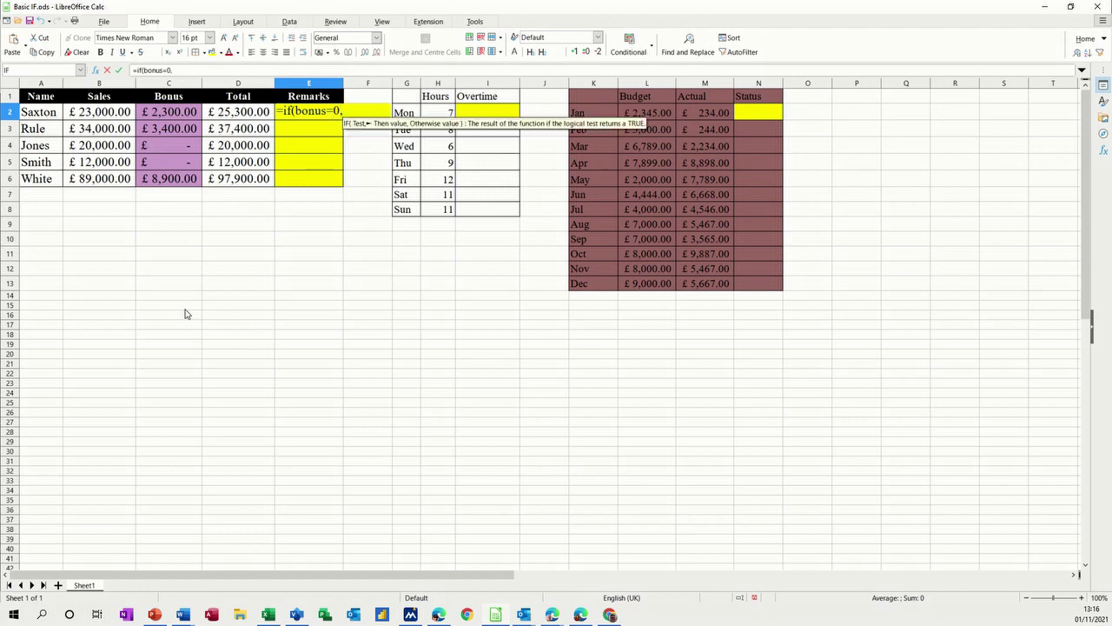
{"action": "type", "text": "\"More "}
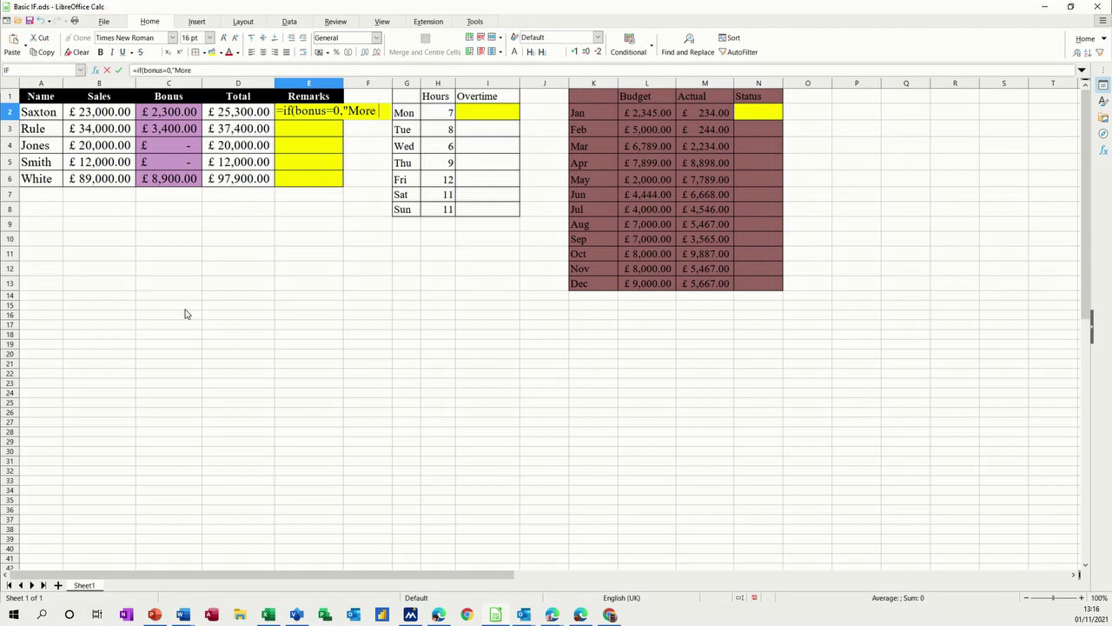
{"action": "type", "text": "Effort\""}
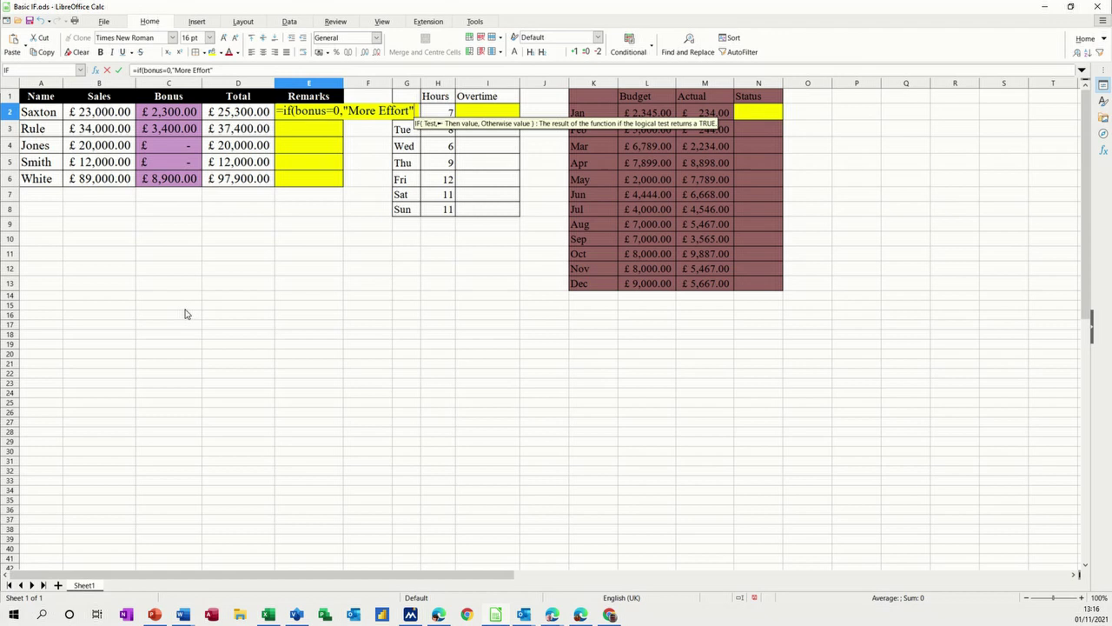
{"action": "type", "text": ","}
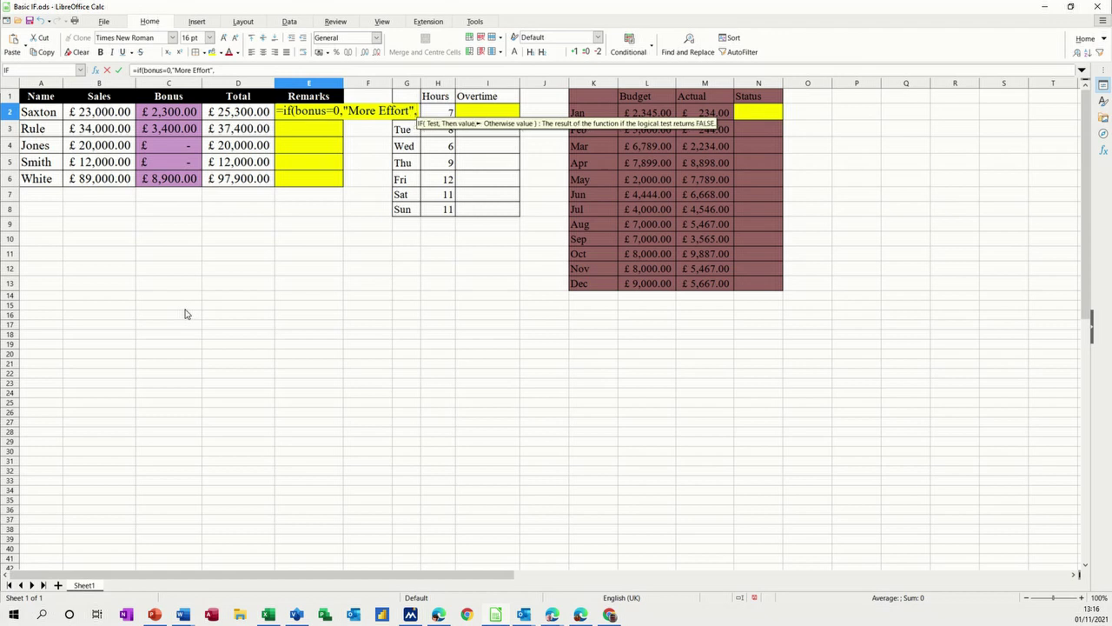
{"action": "type", "text": "\"W"}
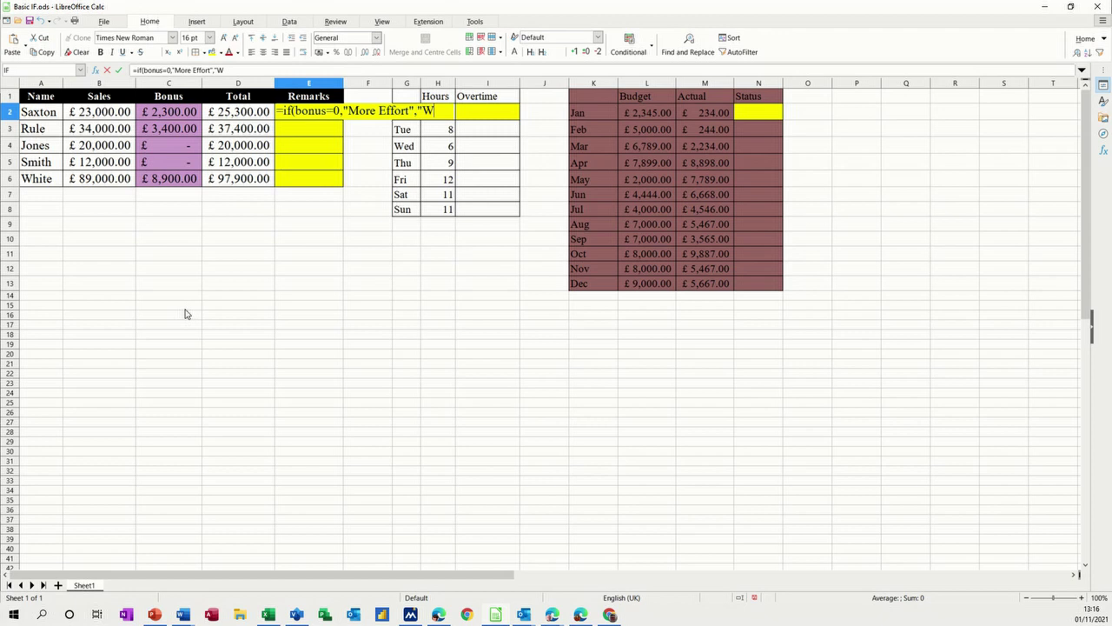
{"action": "type", "text": "ell Done\")"}
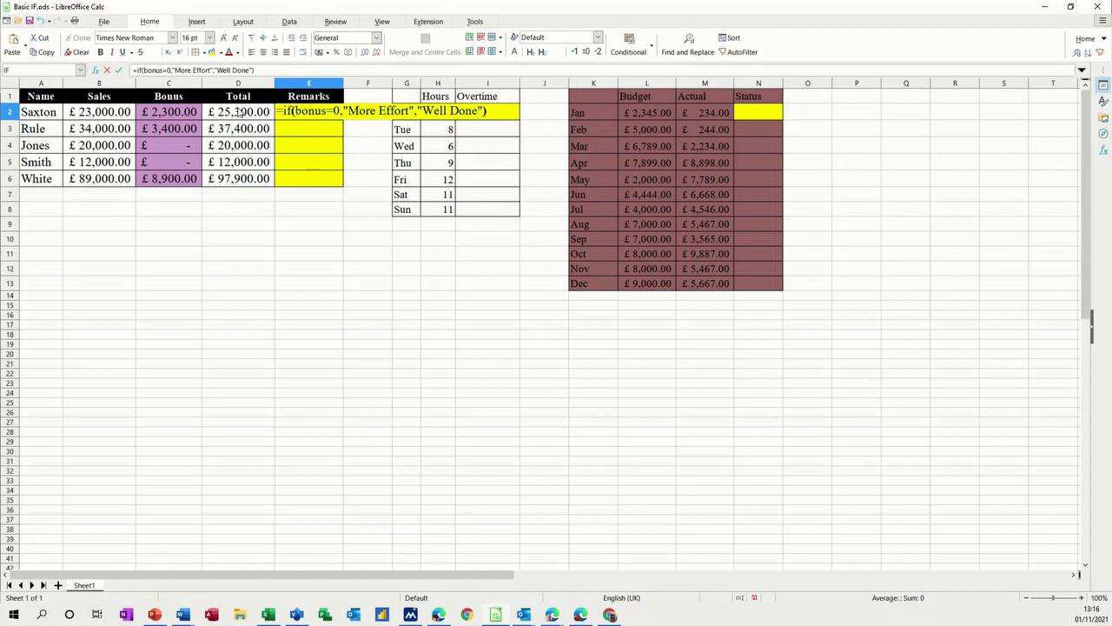
{"action": "left_click", "coordinate": [121, 71]}
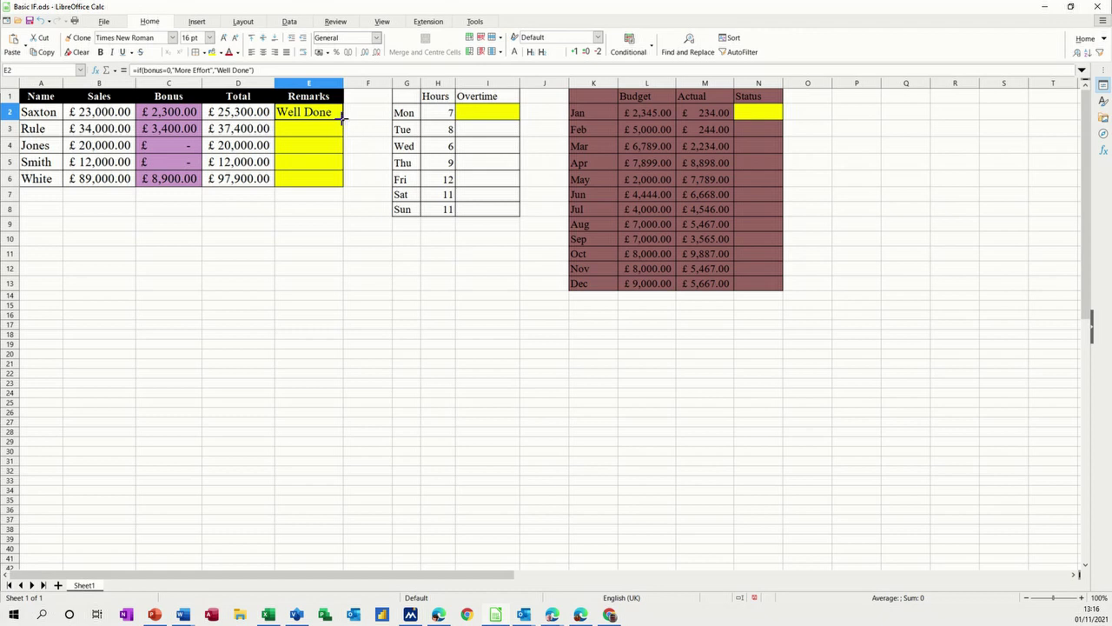
{"action": "left_click_drag", "start_coordinate": [343, 120], "coordinate": [340, 182]}
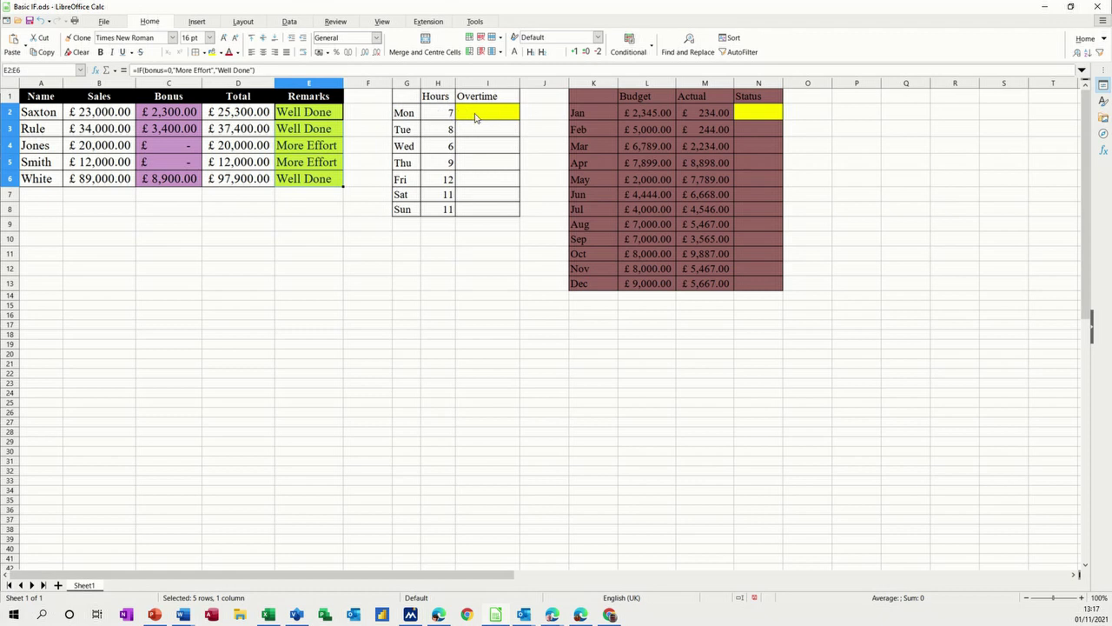
- Enter =IF(H2>8,"Overtime","No Overtime") in I2 and copy it down the Overtime column to I8
{"action": "left_click", "coordinate": [482, 116]}
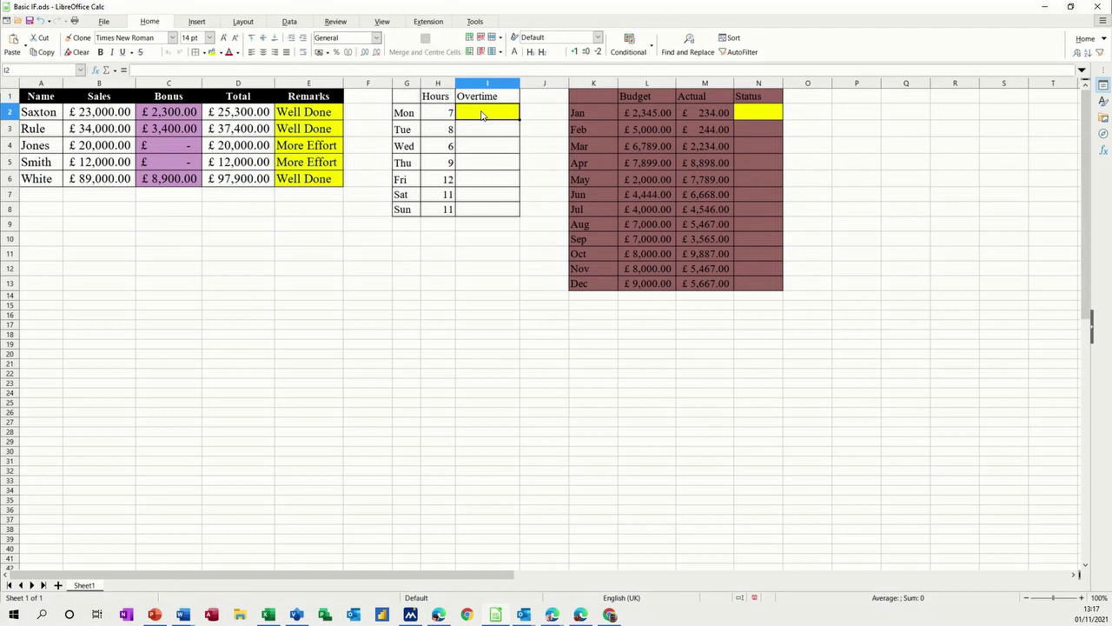
{"action": "type", "text": "=if("}
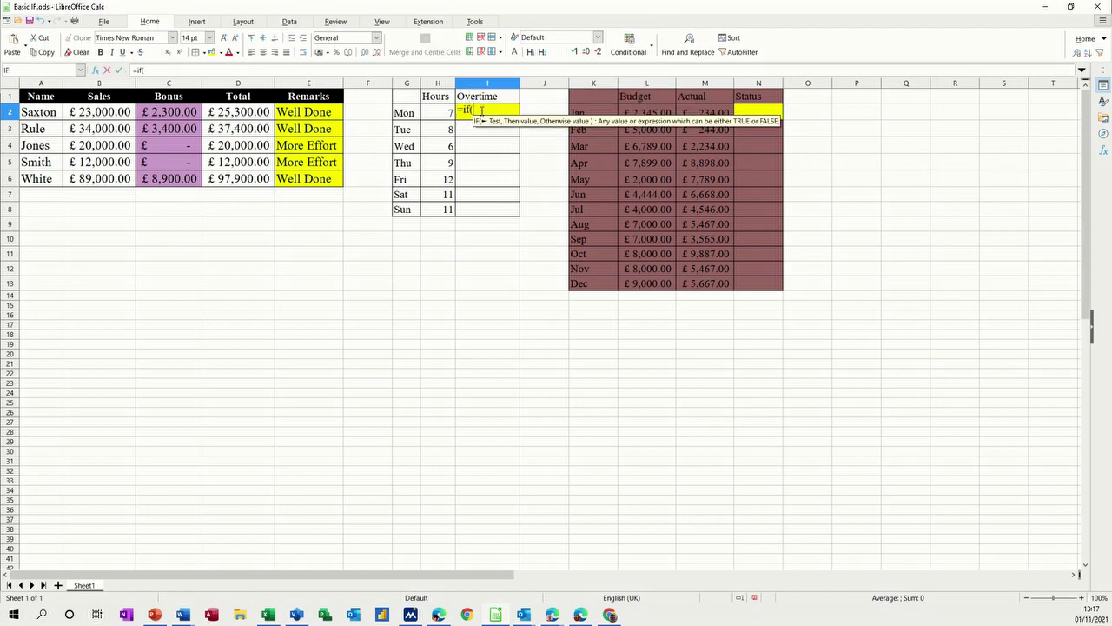
{"action": "left_click", "coordinate": [438, 116]}
{"action": "type", "text": ">8"}
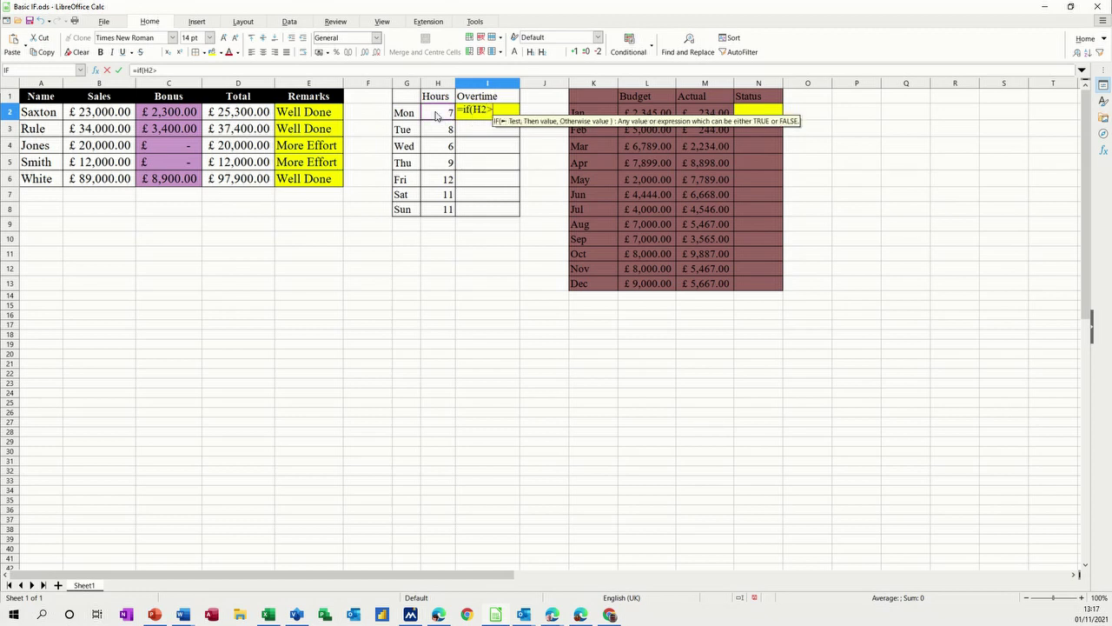
{"action": "type", "text": ","}
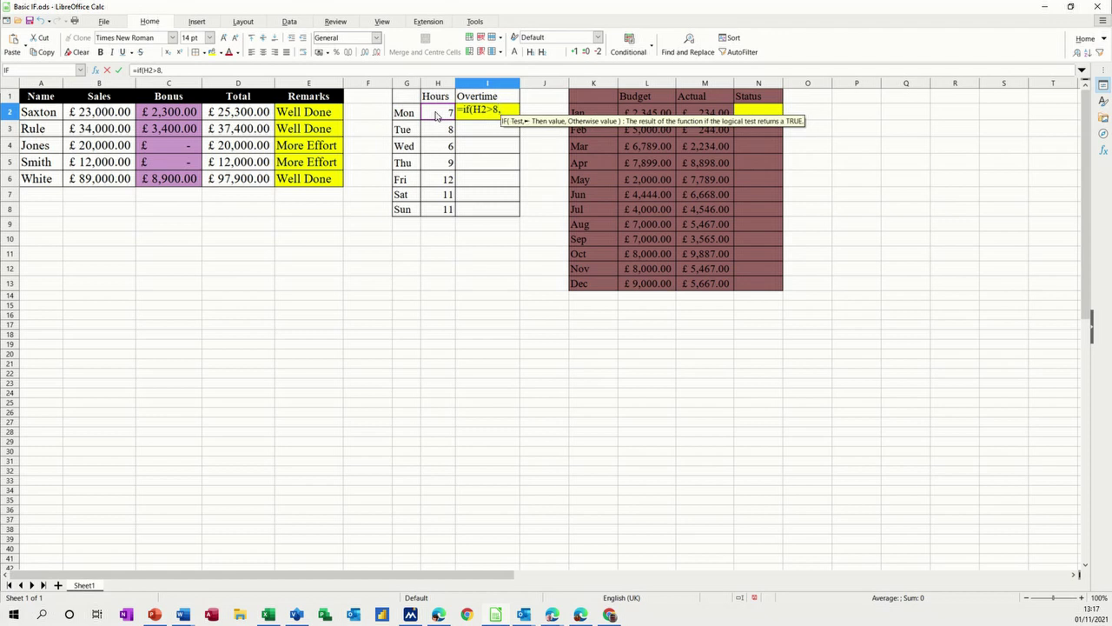
{"action": "type", "text": "\"O"}
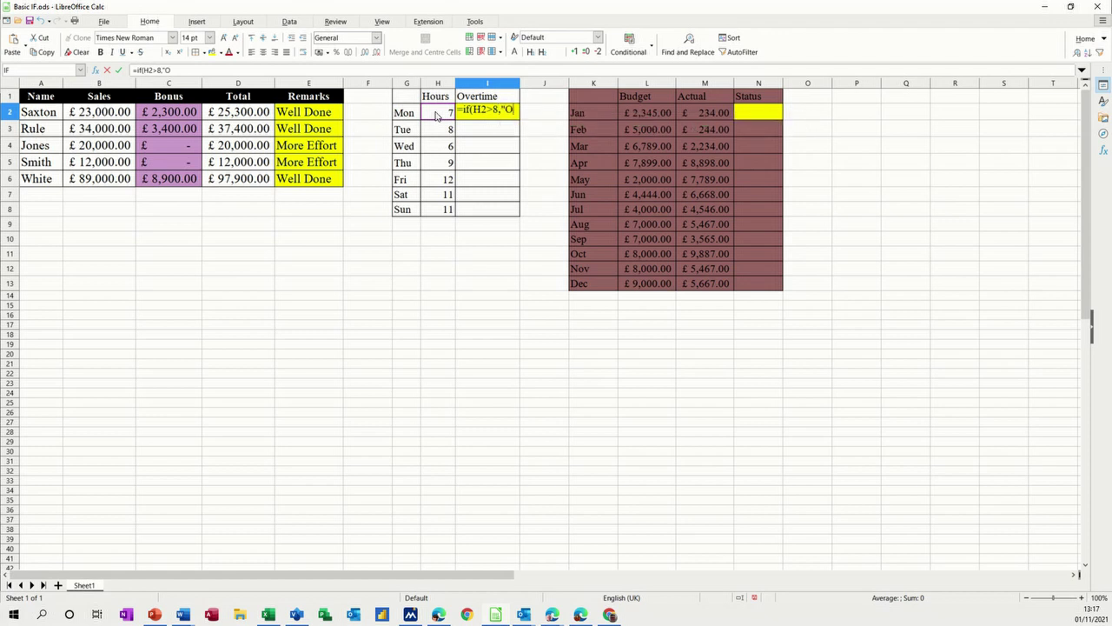
{"action": "type", "text": "vertime\""}
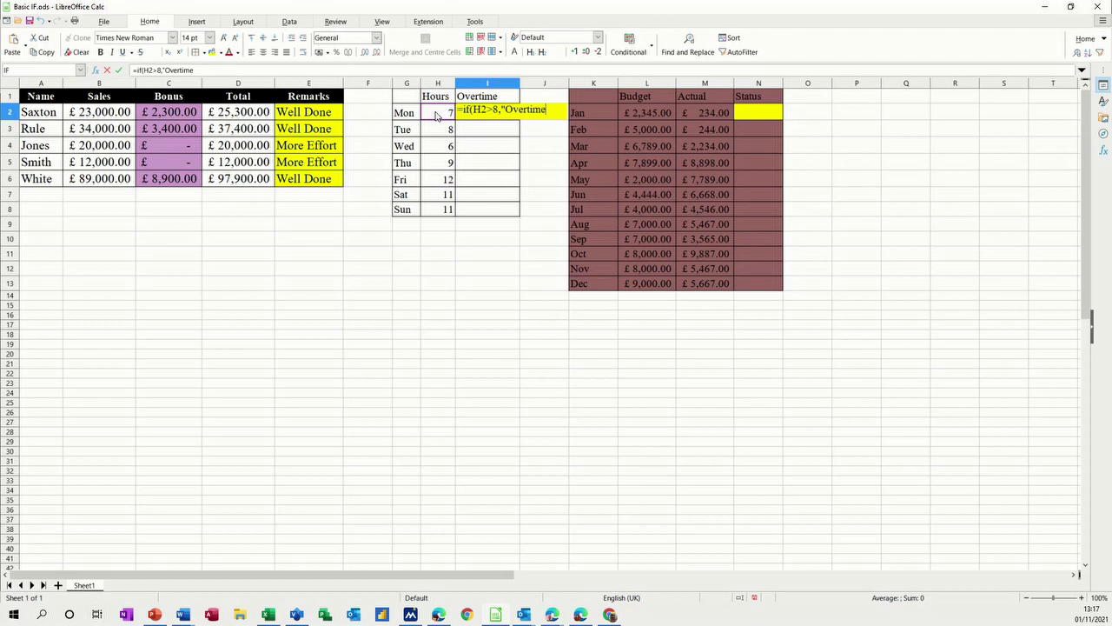
{"action": "type", "text": ","}
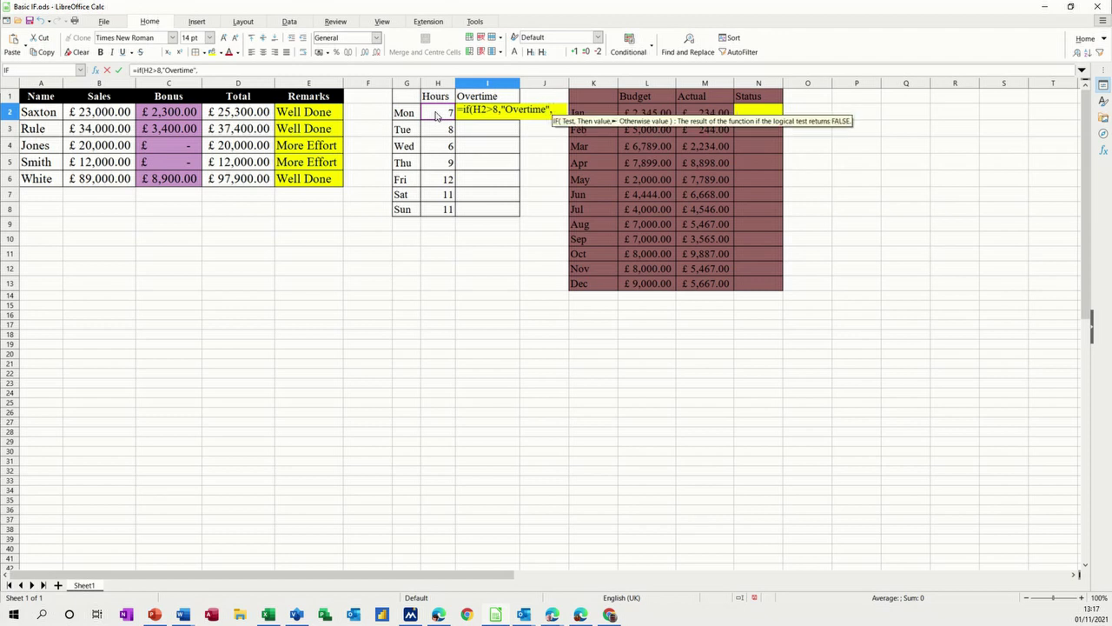
{"action": "type", "text": "\"No Overtime"}
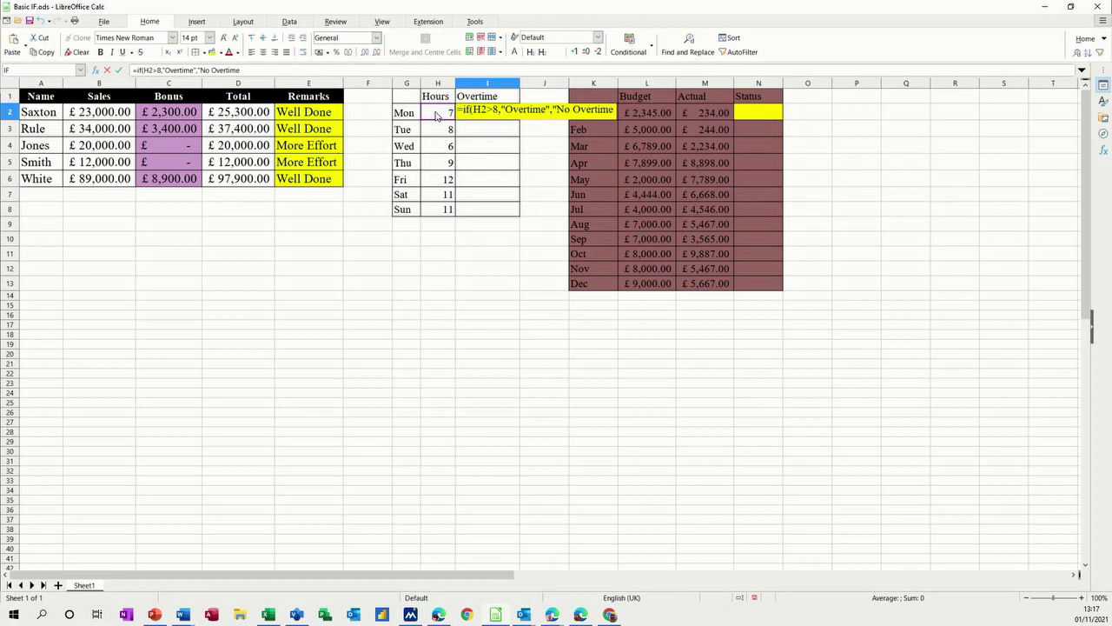
{"action": "type", "text": "\")"}
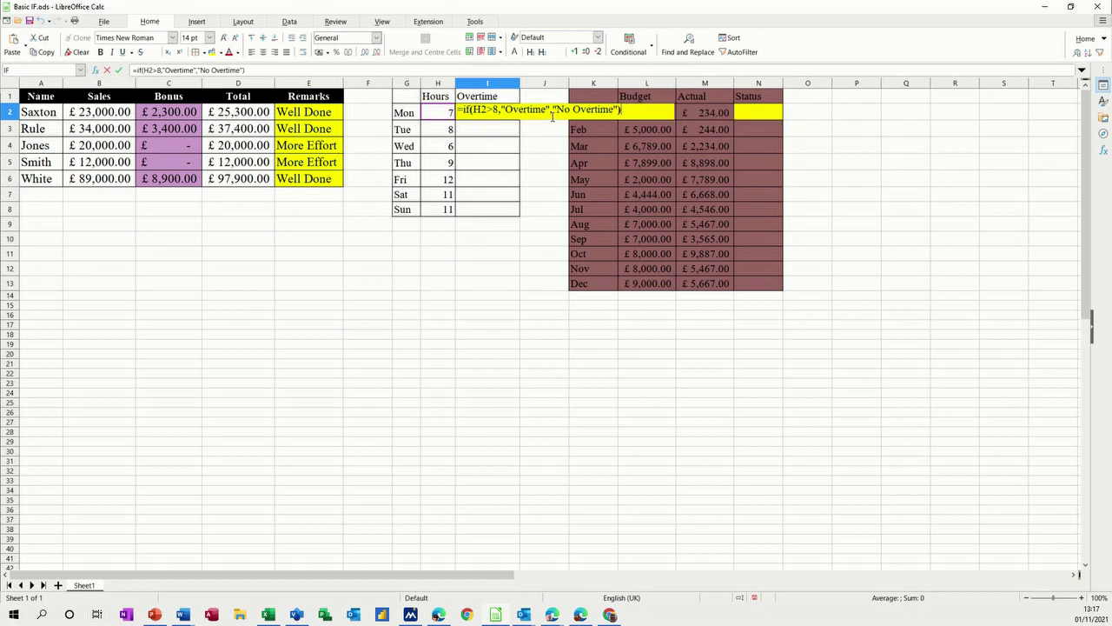
{"action": "left_click", "coordinate": [120, 69]}
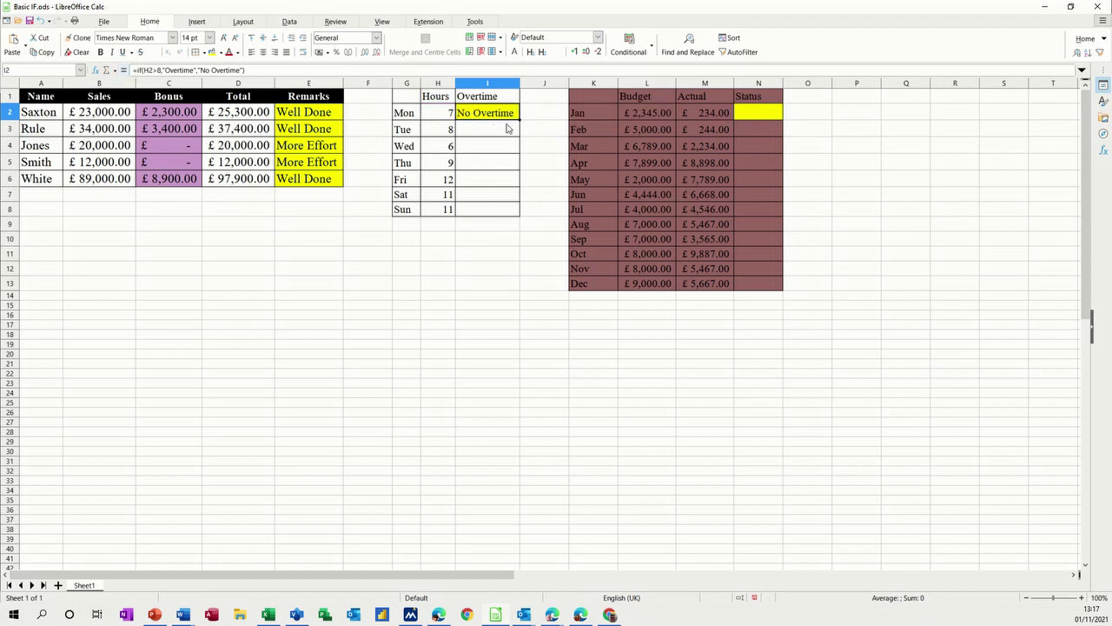
{"action": "left_click_drag", "start_coordinate": [519, 120], "coordinate": [513, 211]}
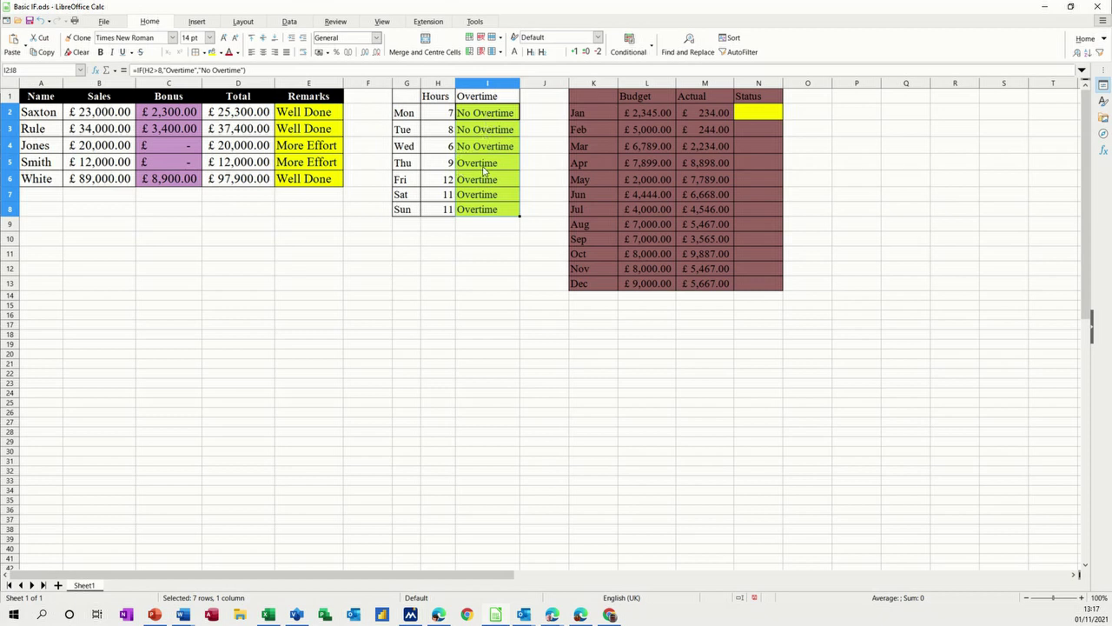
- Change Monday's hours in H2 to 9 to test the overtime formula
{"action": "left_click", "coordinate": [436, 114]}
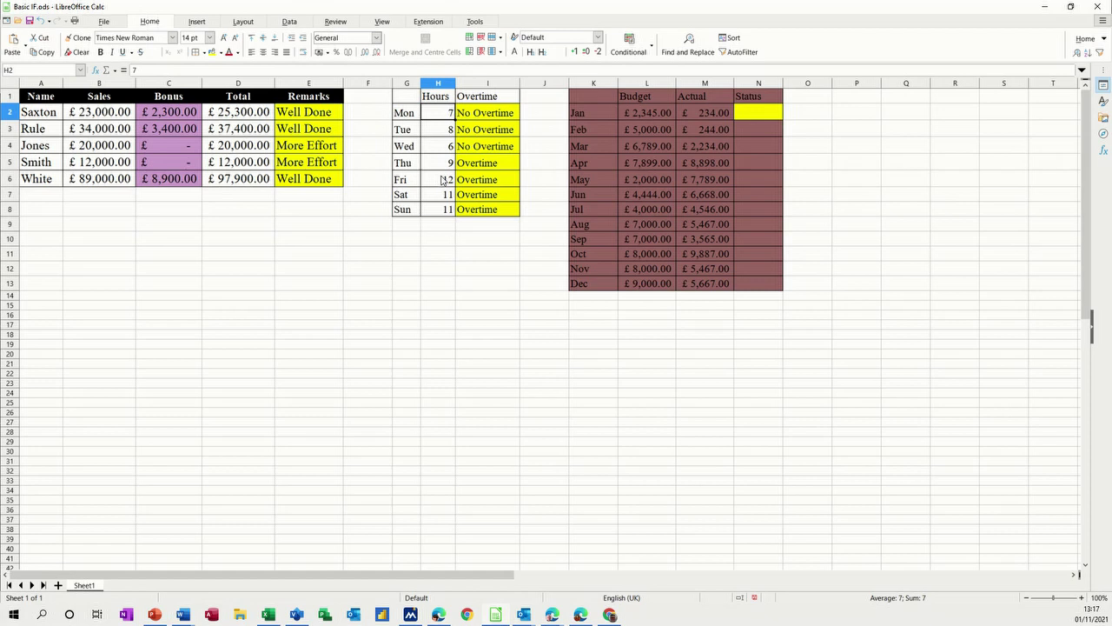
{"action": "type", "text": "9"}
{"action": "left_click", "coordinate": [473, 179]}
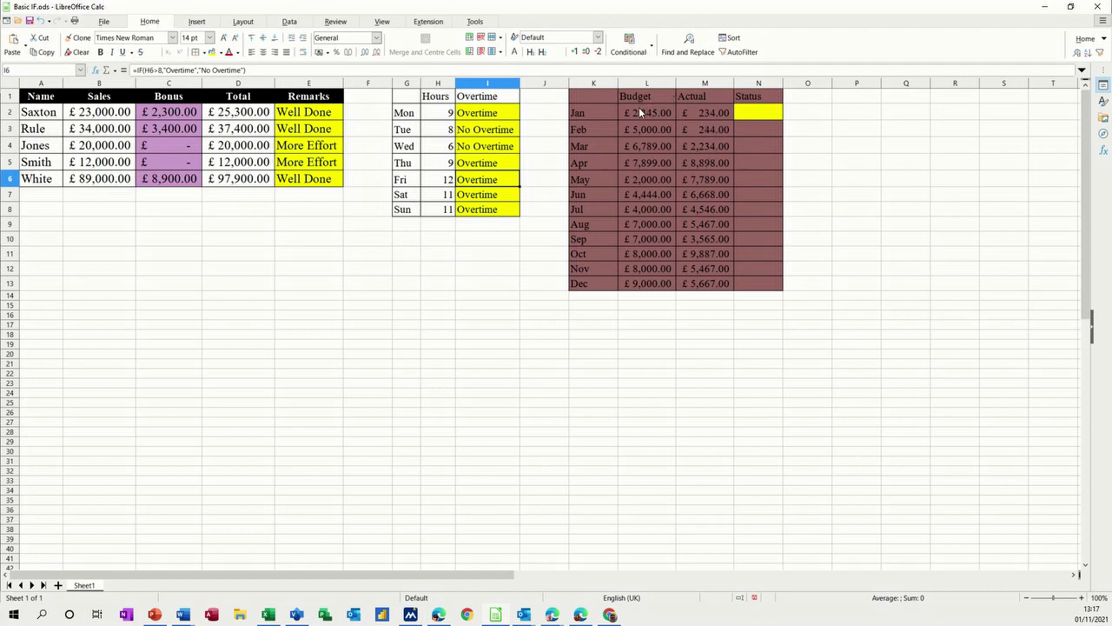
- Name the Budget values in L2:L13 as the range budget
{"action": "left_click_drag", "start_coordinate": [639, 107], "coordinate": [642, 275]}
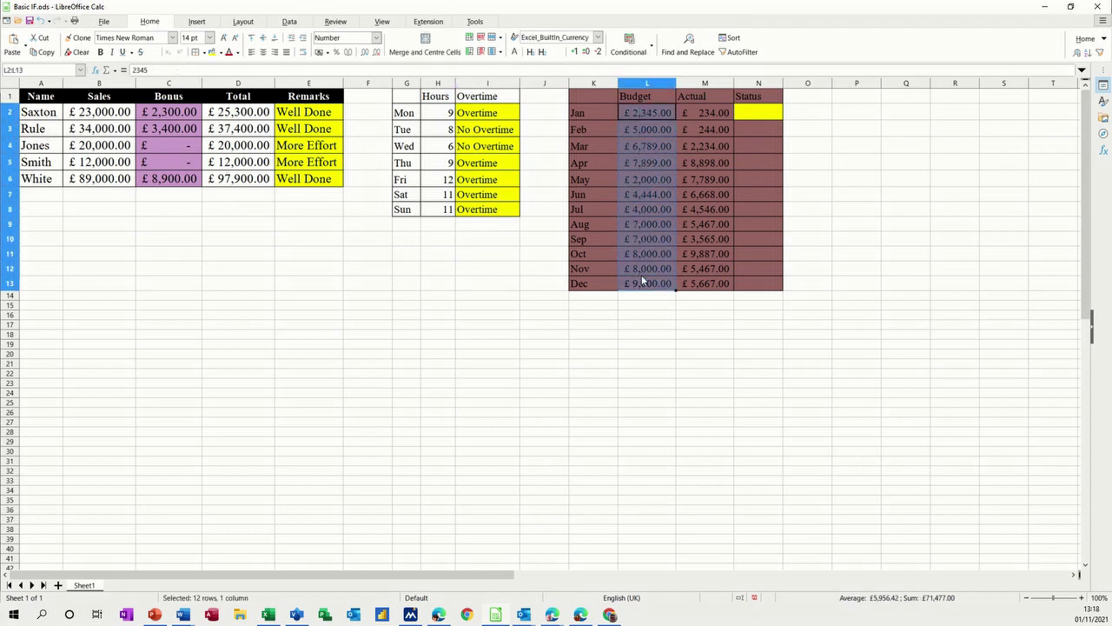
{"action": "left_click", "coordinate": [196, 20]}
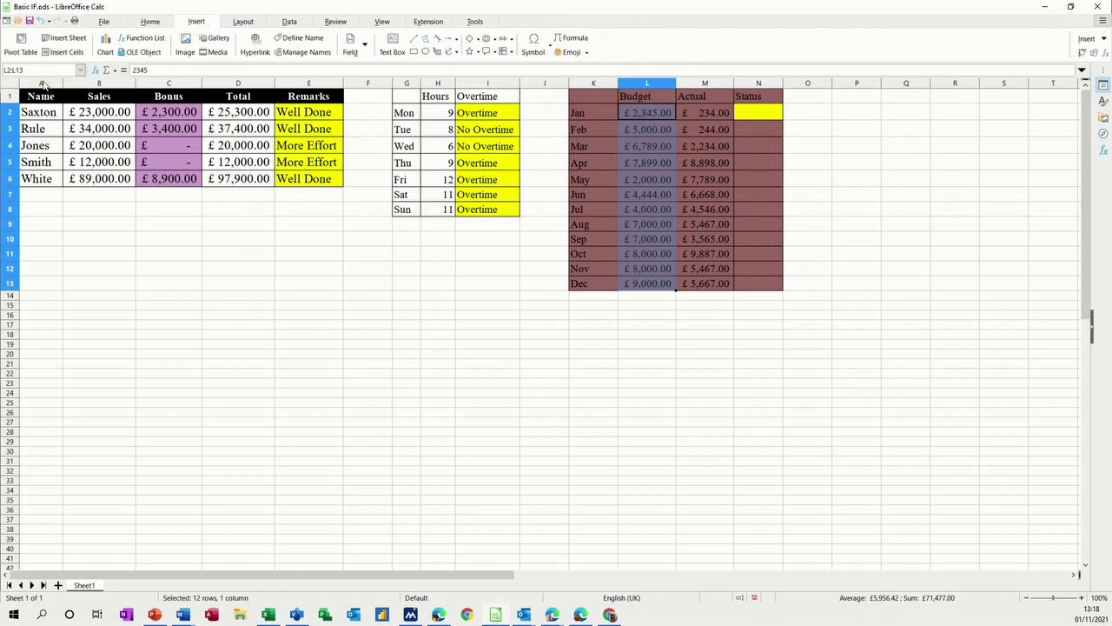
{"action": "left_click", "coordinate": [45, 70]}
{"action": "type", "text": "budget"}
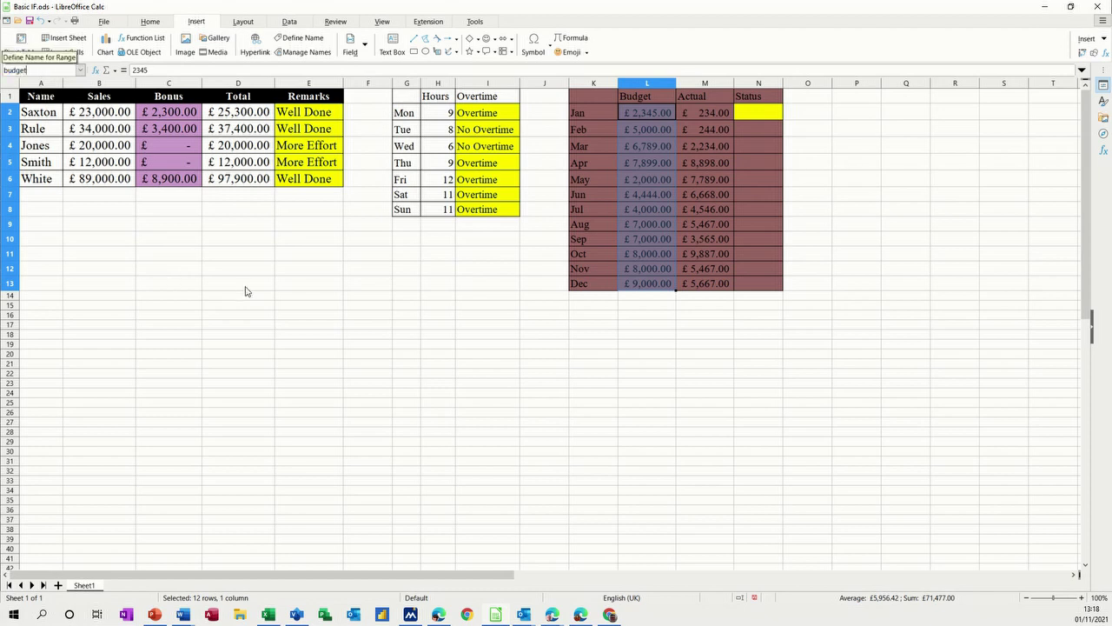
{"action": "key", "text": "Return"}
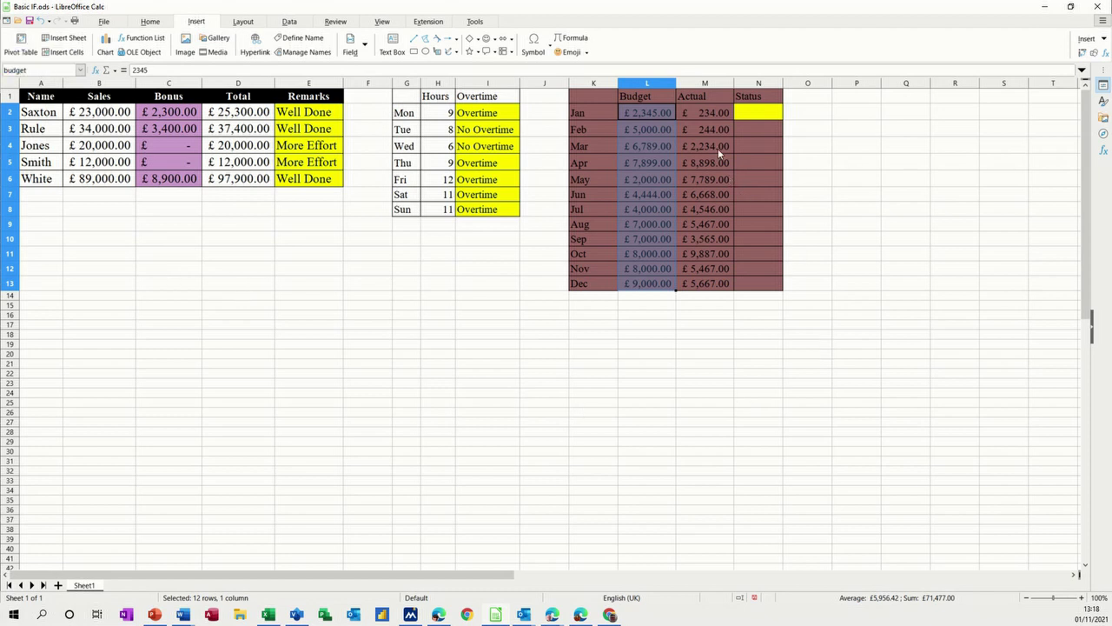
- Name the Actual values in M2:M13 as the range actual
{"action": "left_click_drag", "start_coordinate": [696, 111], "coordinate": [690, 276]}
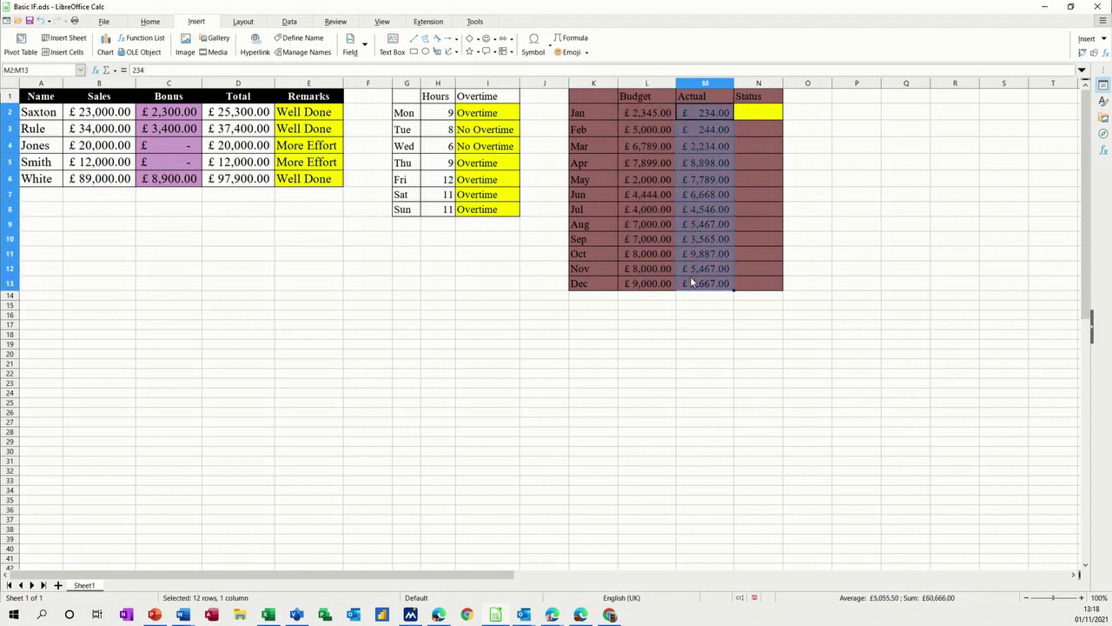
{"action": "left_click", "coordinate": [42, 71]}
{"action": "type", "text": "actual"}
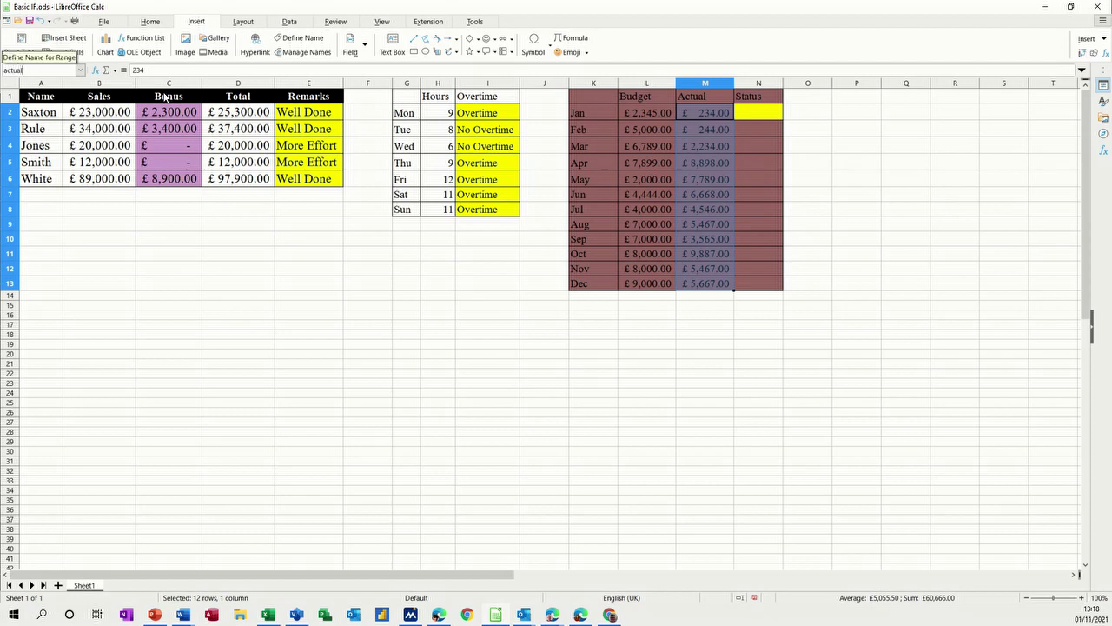
{"action": "key", "text": "Return"}
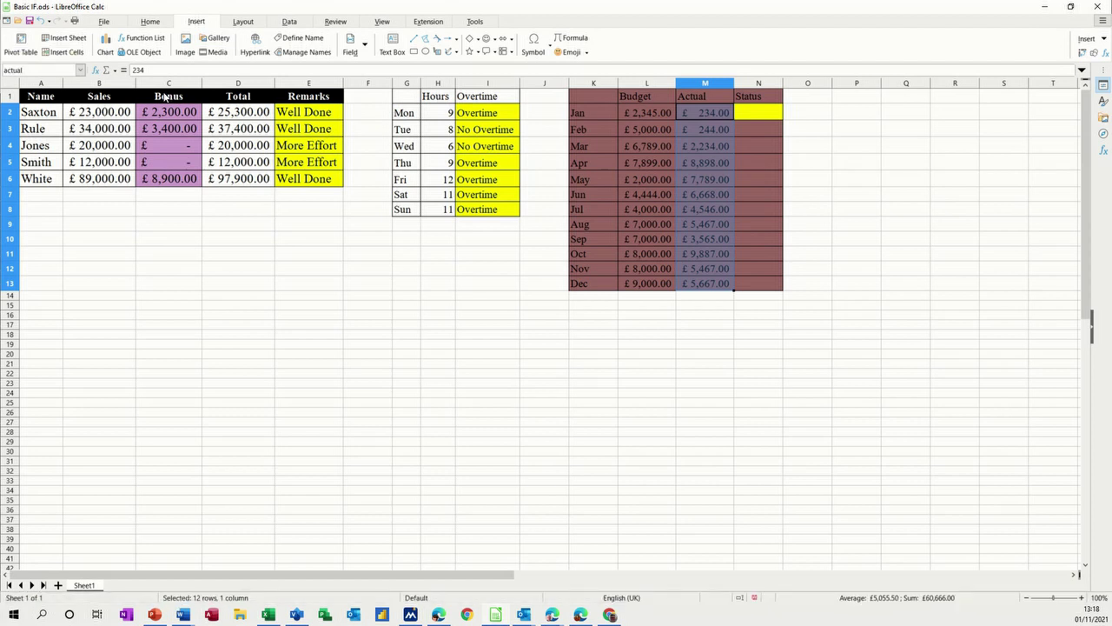
- Enter =IF(actual>budget,"Over Budget","Within Budget") in N2 and copy it down the Status column to N13
{"action": "left_click", "coordinate": [743, 115]}
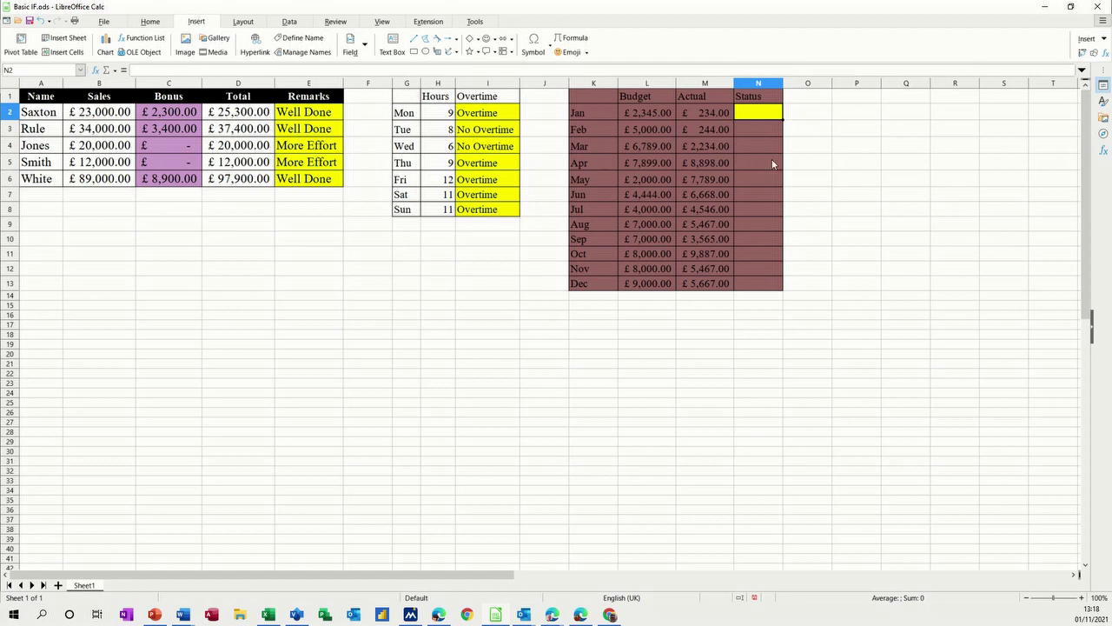
{"action": "type", "text": "="}
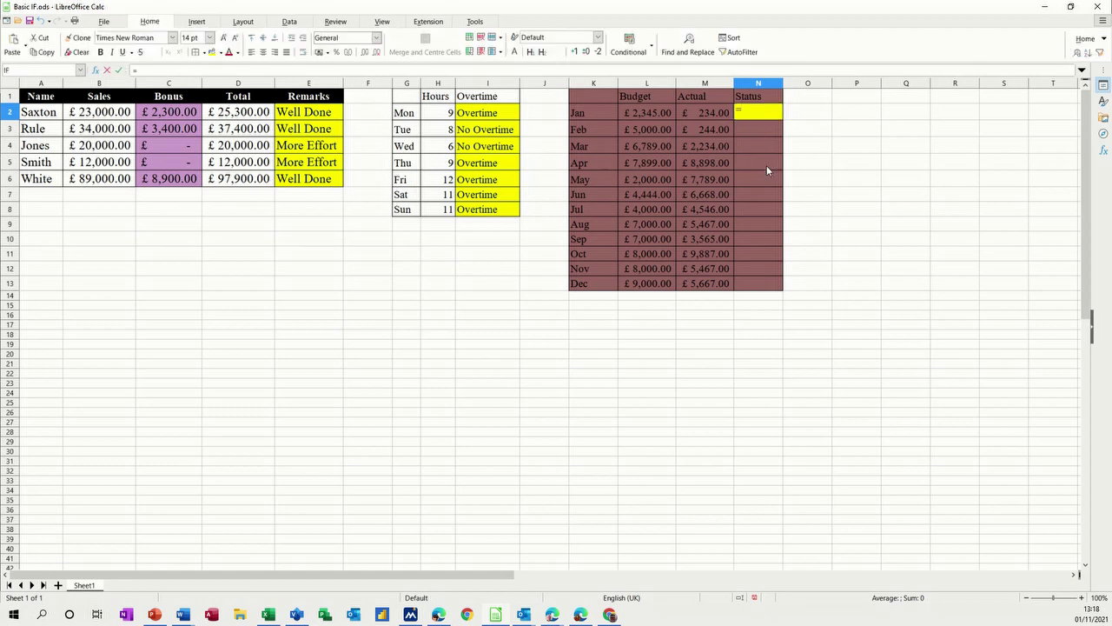
{"action": "type", "text": "if("}
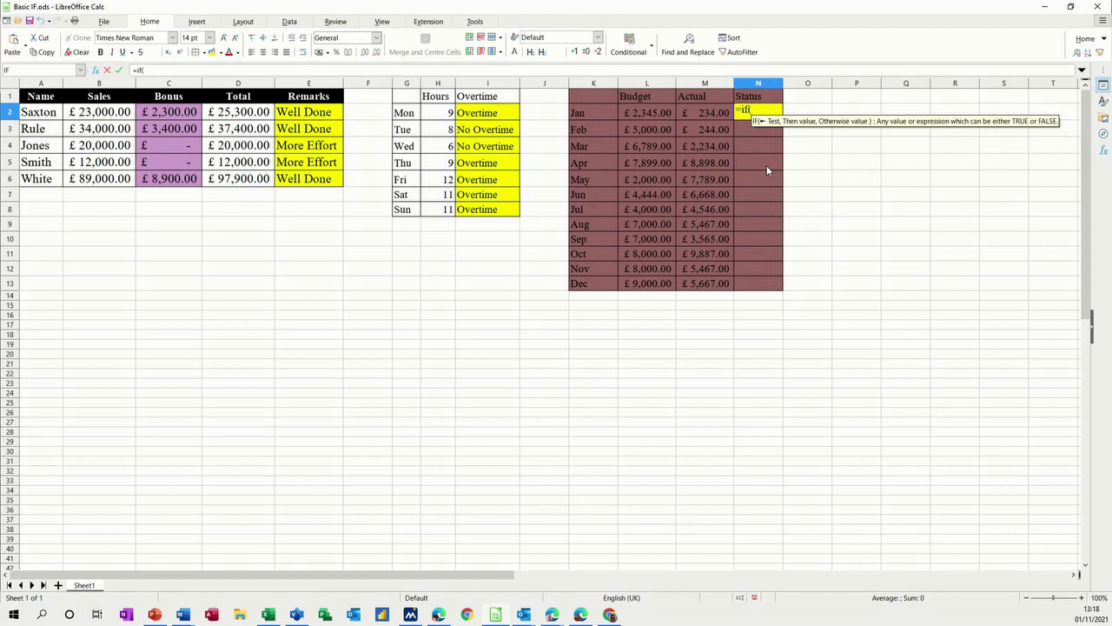
{"action": "type", "text": "actual"}
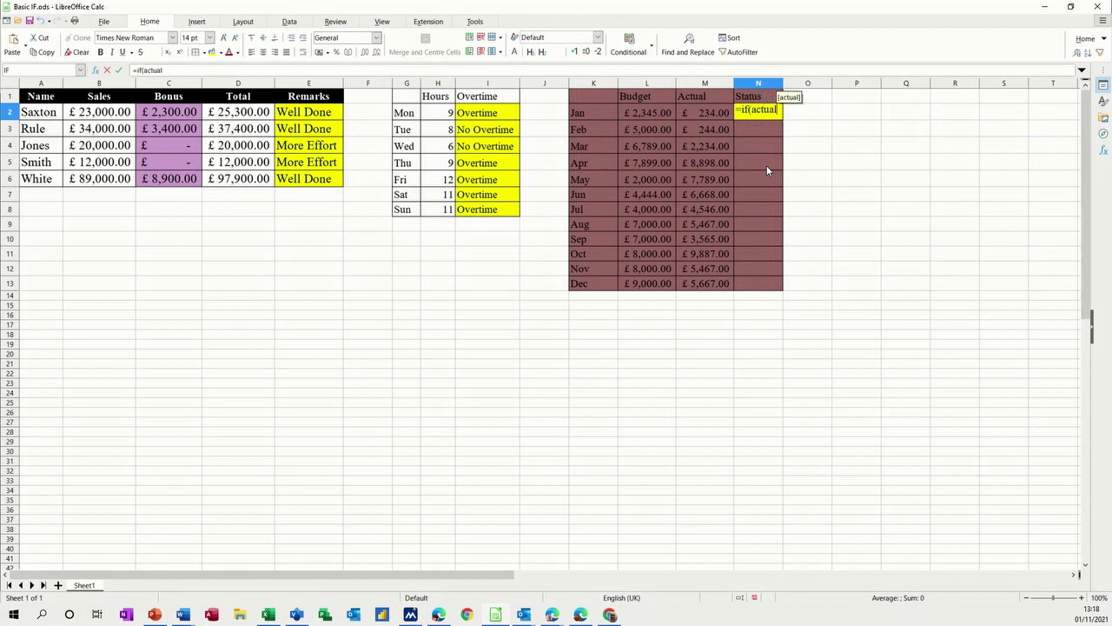
{"action": "type", "text": ">budget"}
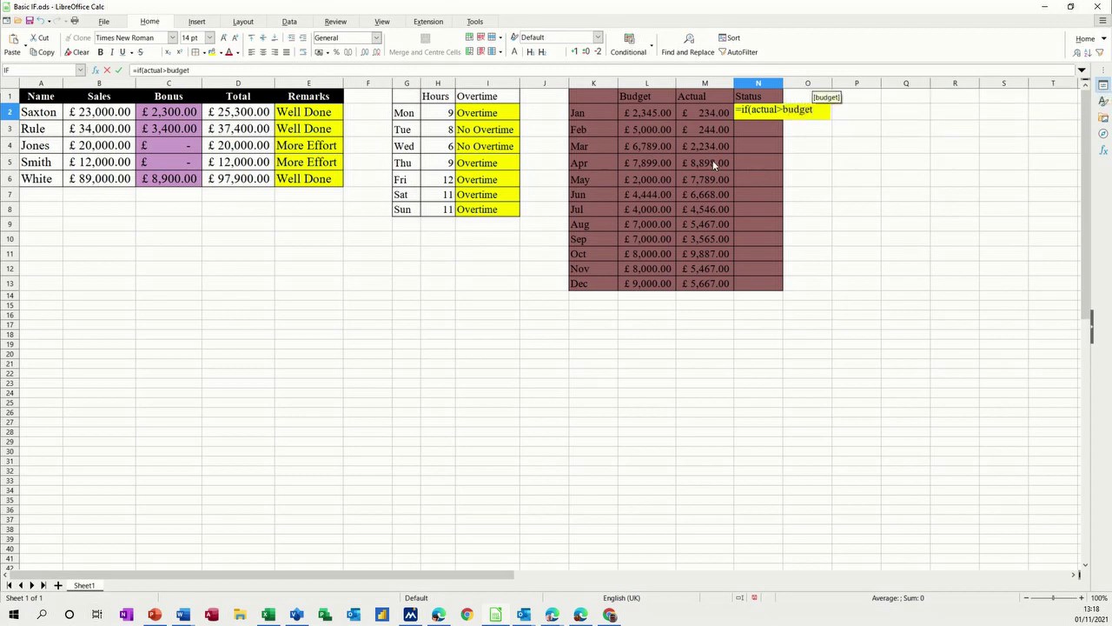
{"action": "type", "text": ","}
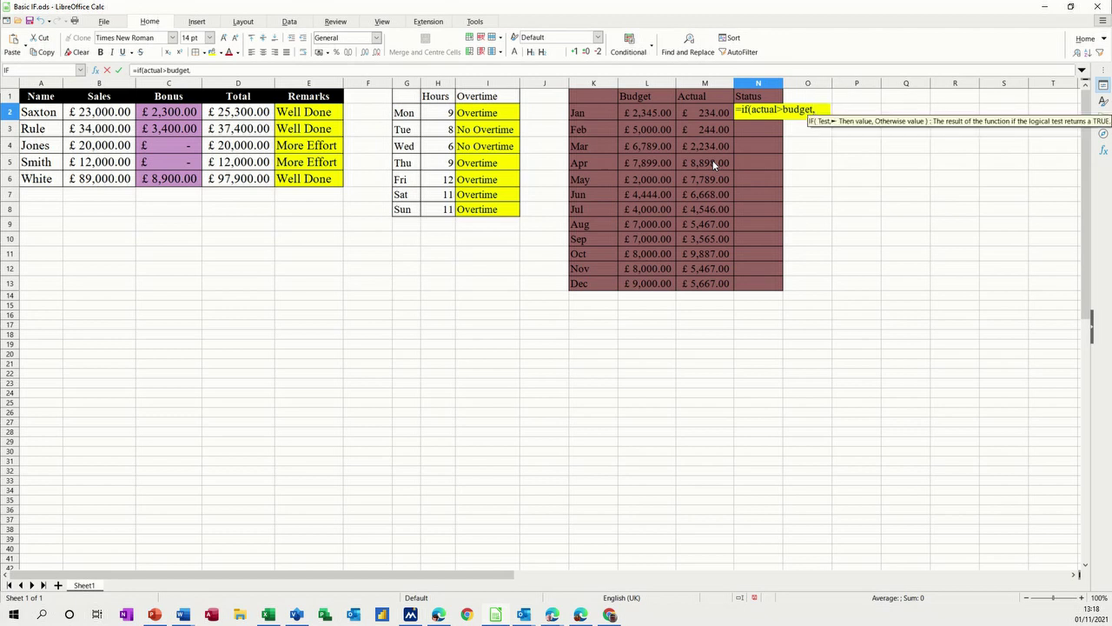
{"action": "type", "text": "\""}
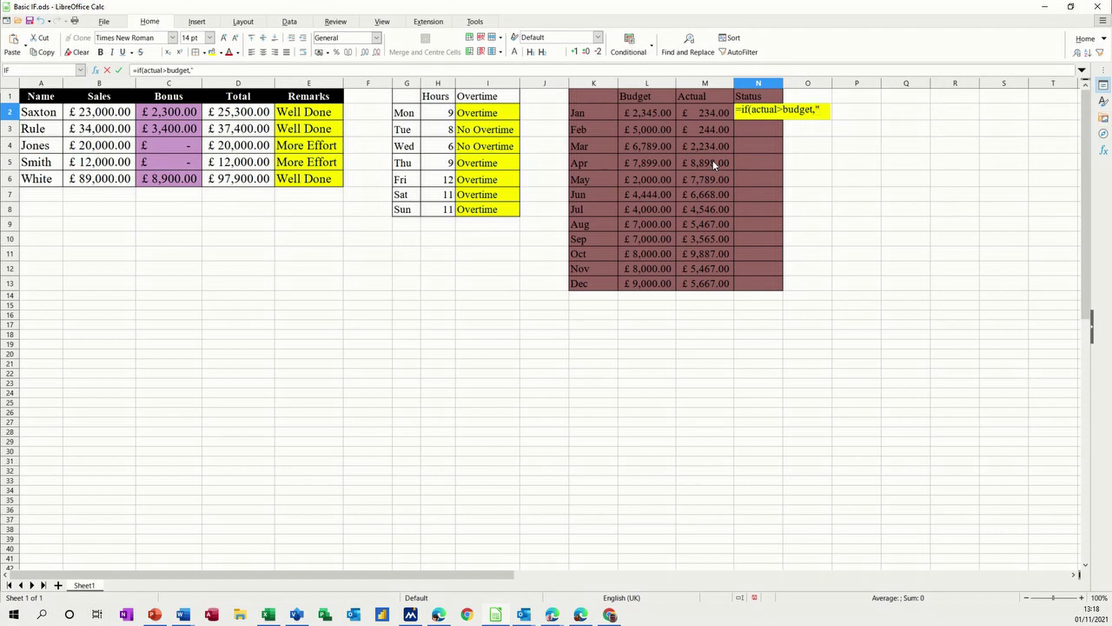
{"action": "type", "text": "Over B"}
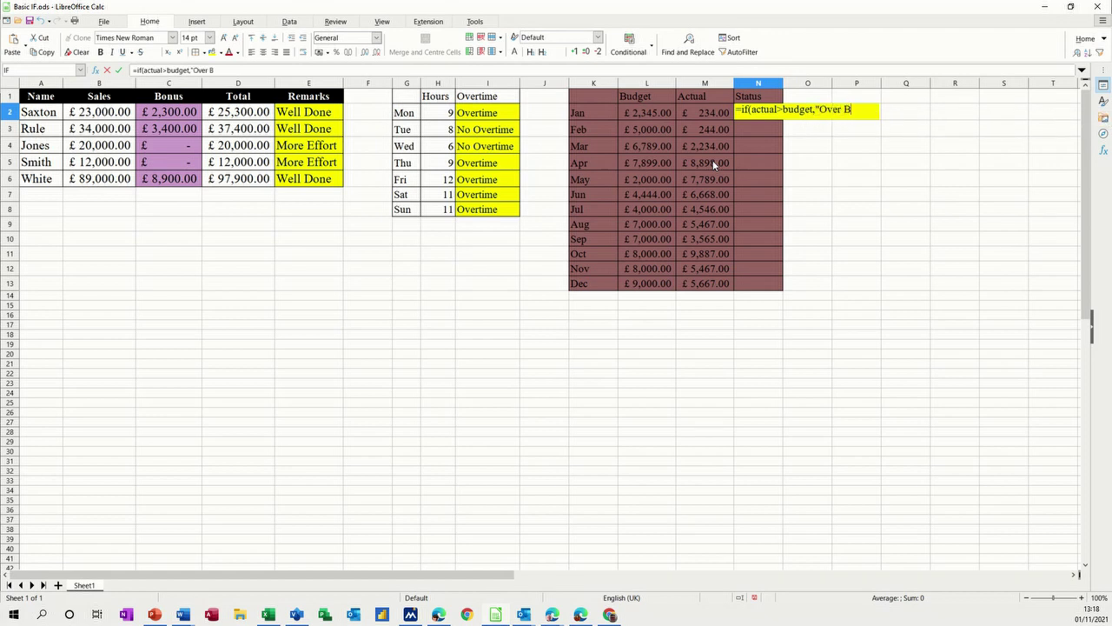
{"action": "type", "text": "udget\""}
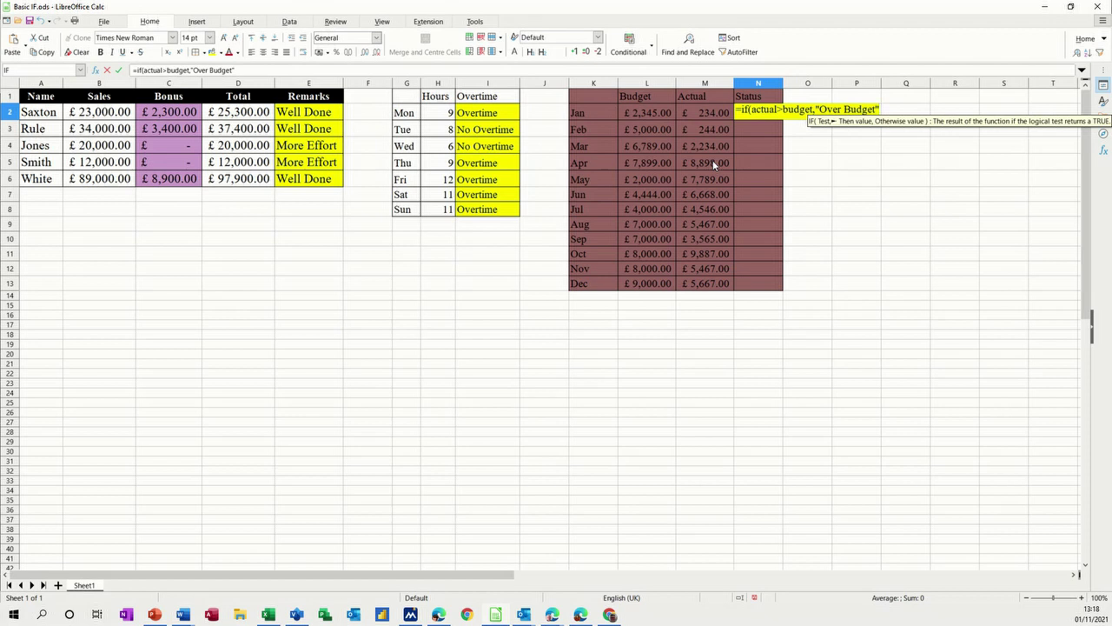
{"action": "type", "text": ",\""}
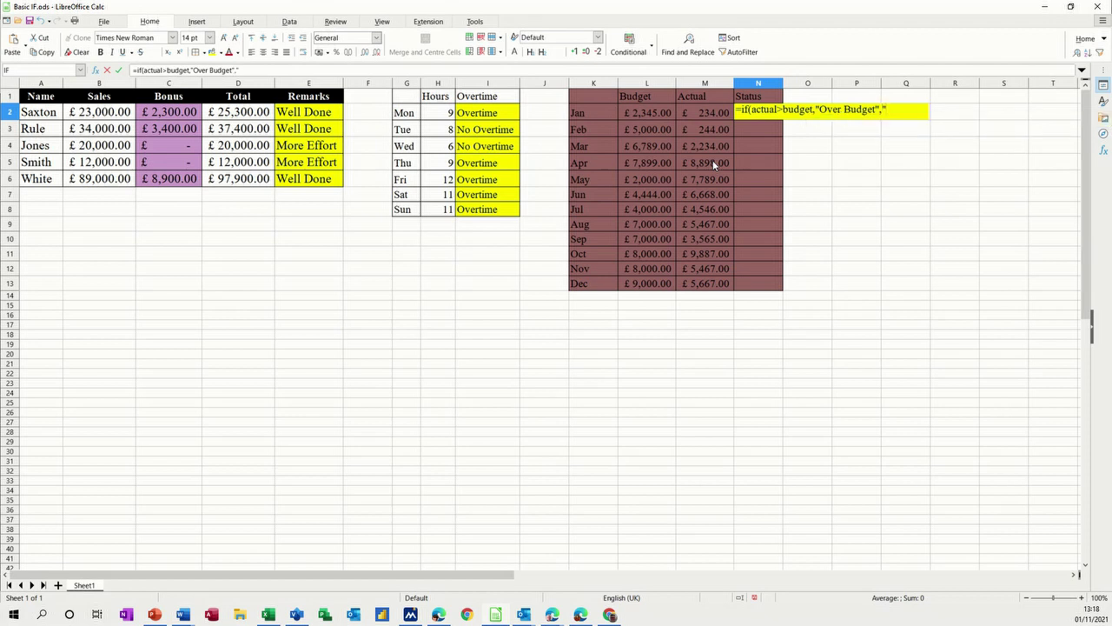
{"action": "type", "text": "Within Budg"}
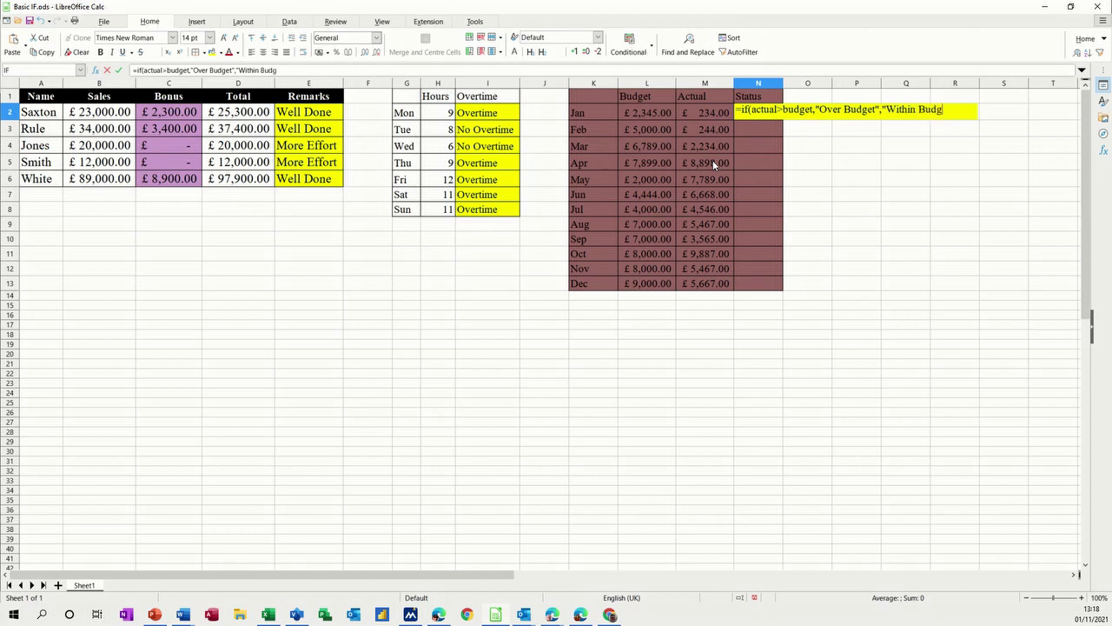
{"action": "type", "text": "et\")"}
{"action": "left_click", "coordinate": [120, 71]}
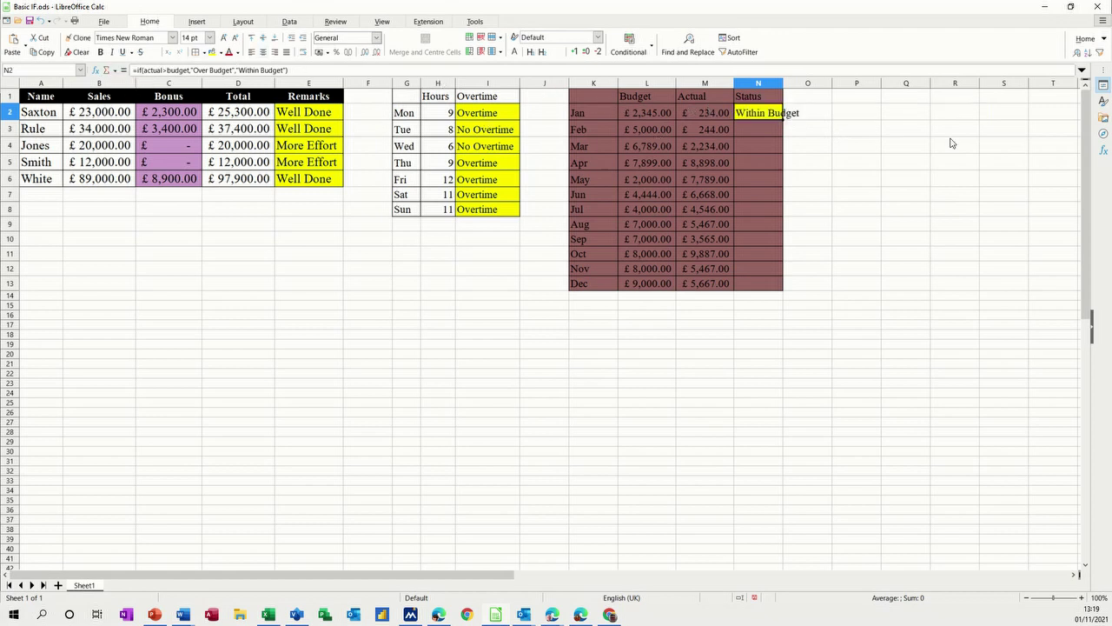
{"action": "double_click", "coordinate": [782, 121]}
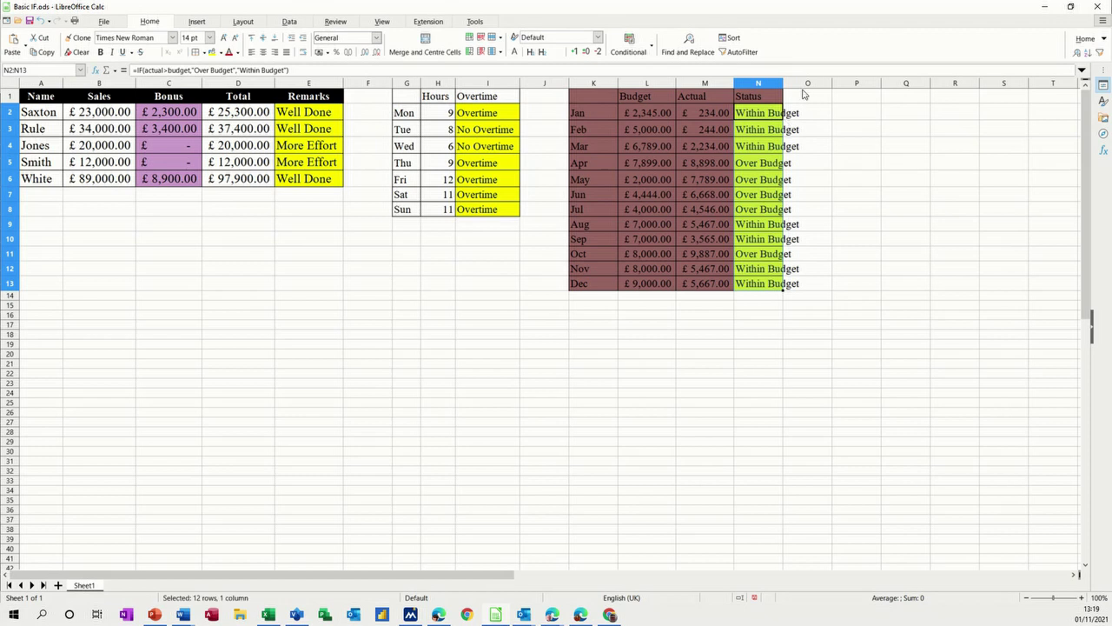
- Fit the width of the Status column N to its contents, and check April's status against its budget and actual figures
{"action": "double_click", "coordinate": [782, 84]}
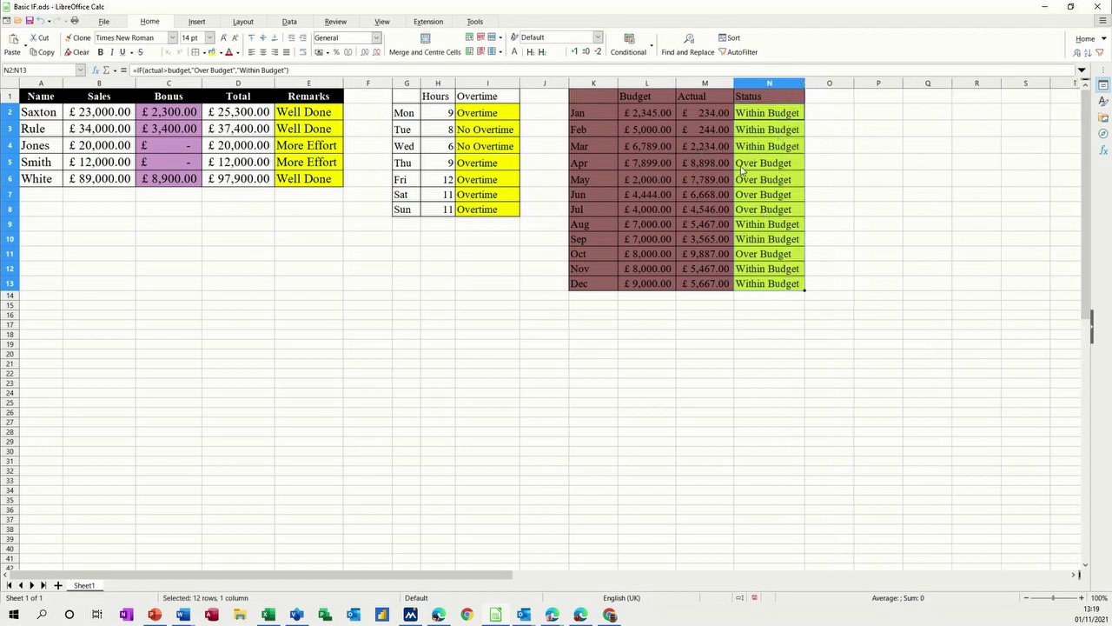
{"action": "left_click", "coordinate": [688, 165]}
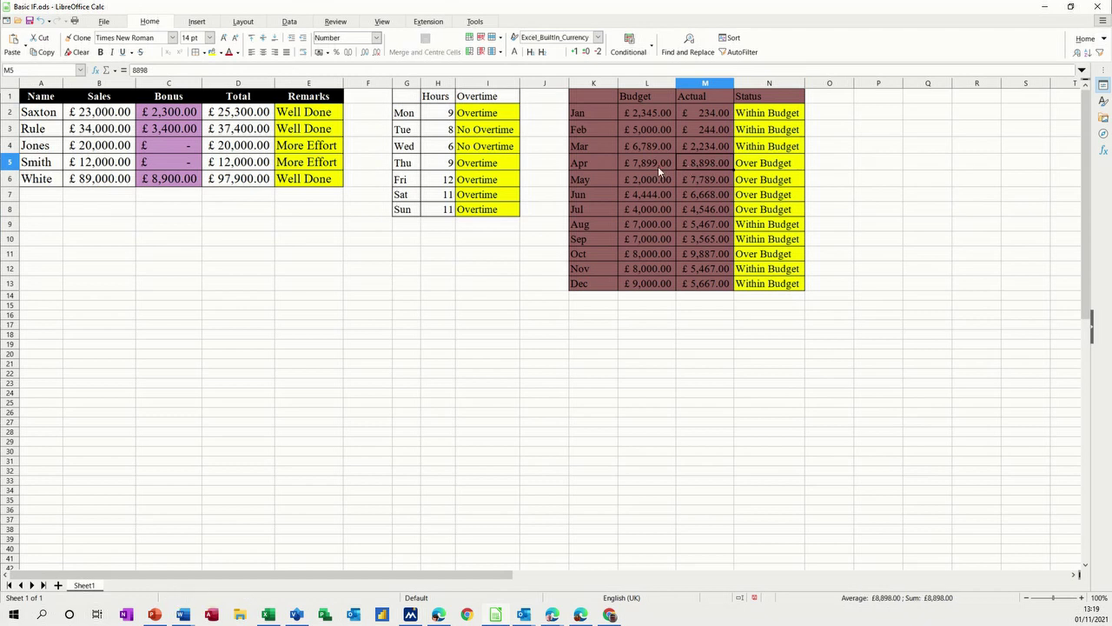
{"action": "left_click", "coordinate": [647, 165]}
{"action": "left_click", "coordinate": [704, 161]}
{"action": "left_click", "coordinate": [757, 165]}
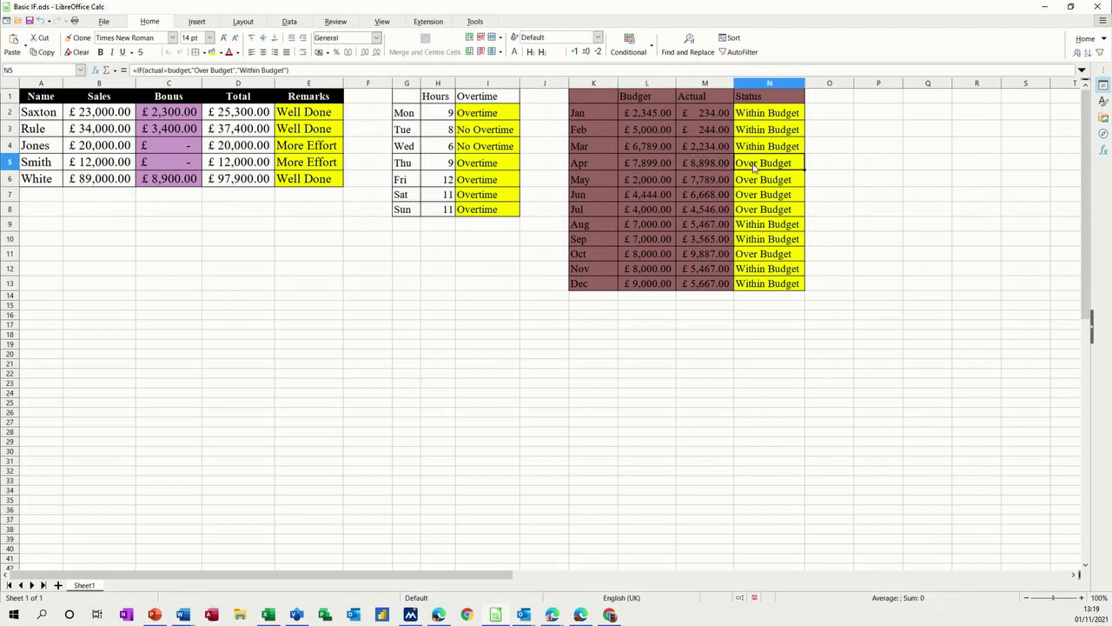